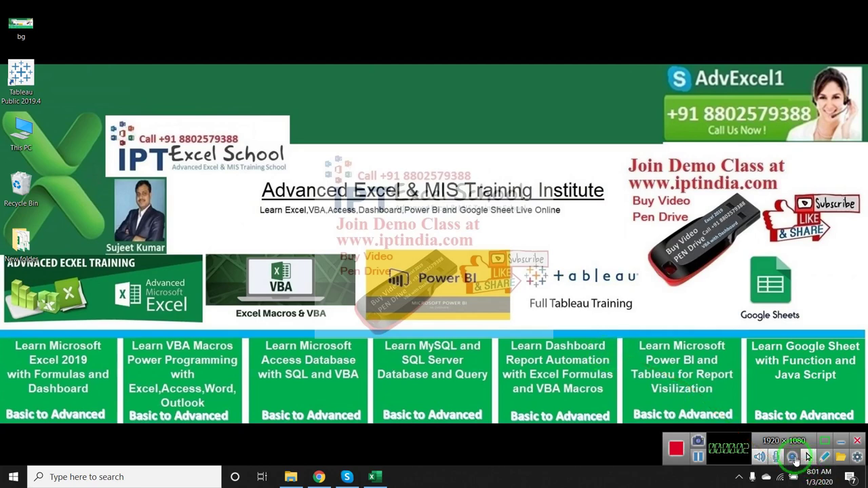
Turn on the webcam, draw an annotation on the slide, and switch to the Excel workbook.
{"action": "left_click", "coordinate": [791, 457]}
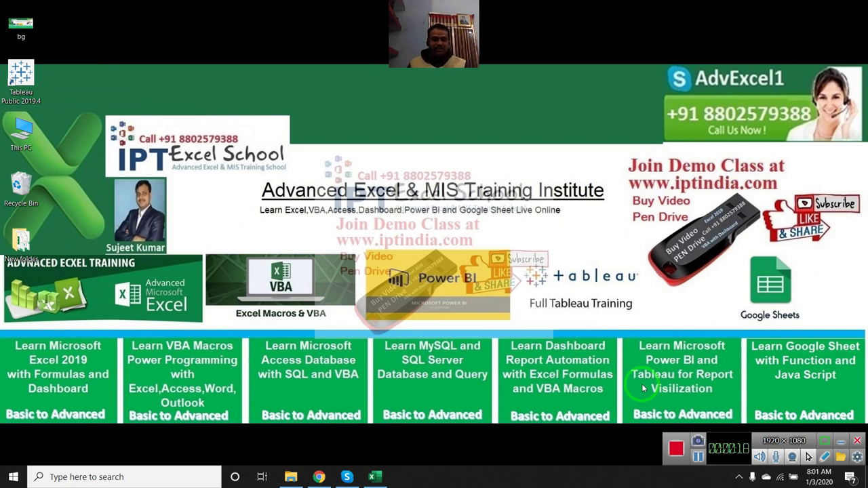
{"action": "left_click_drag", "start_coordinate": [643, 485], "coordinate": [537, 247]}
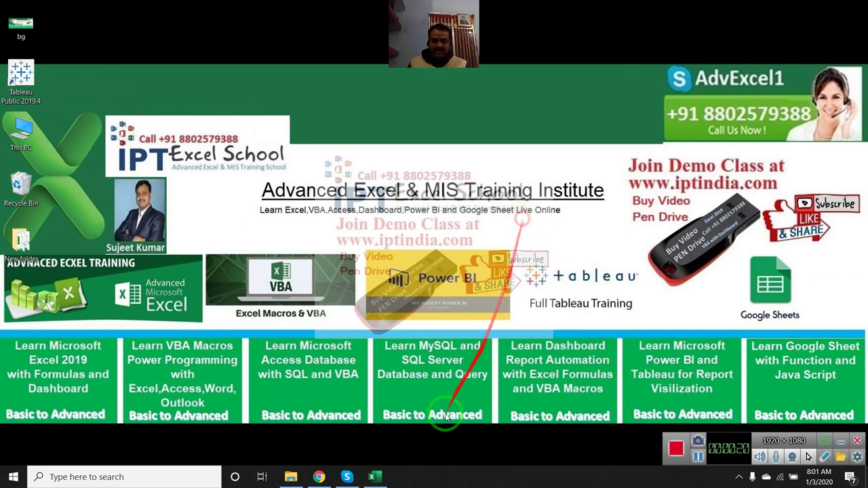
{"action": "left_click", "coordinate": [372, 476]}
Start a =SW entry in F9, cancel it, then show the desktop with Win+D.
{"action": "left_click", "coordinate": [320, 243]}
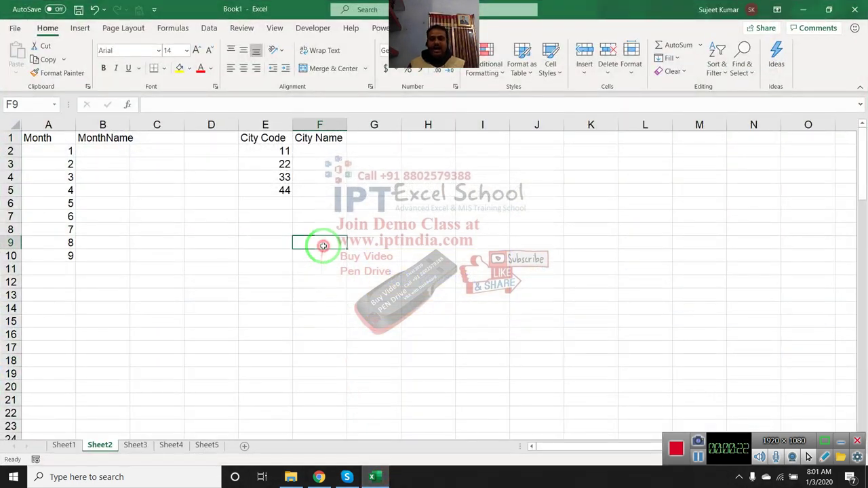
{"action": "type", "text": "=sw"}
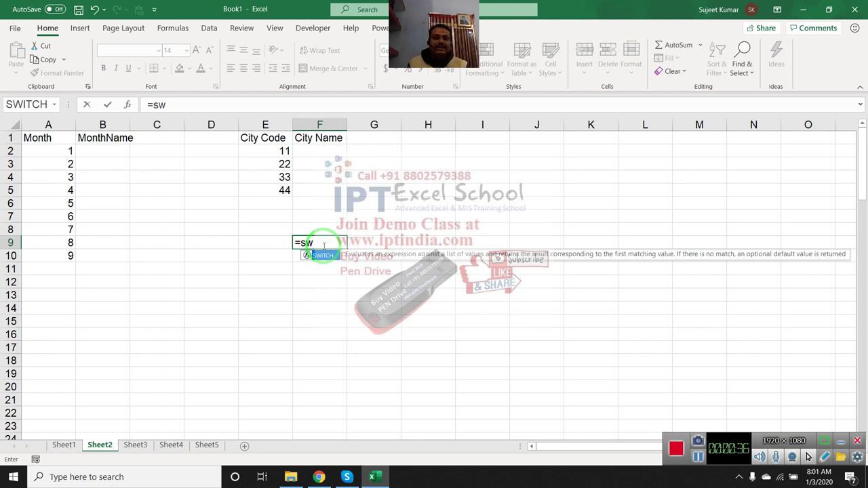
{"action": "key", "text": "Escape"}
{"action": "key", "text": "Escape"}
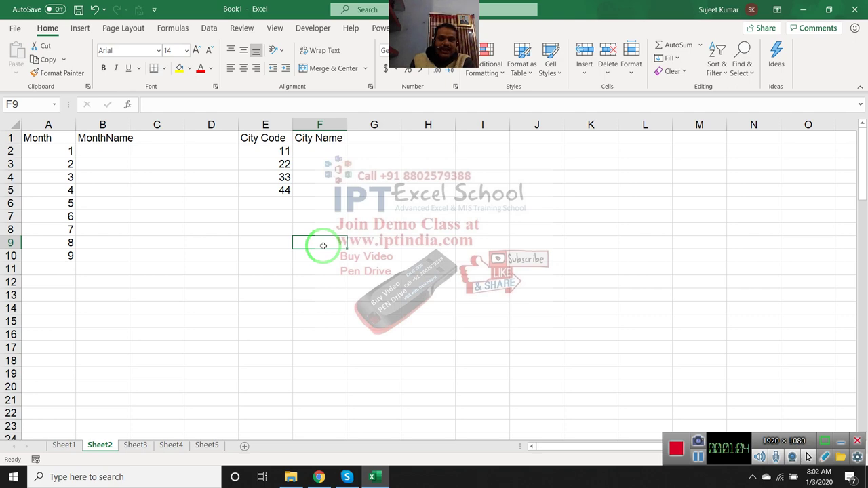
{"action": "key", "text": "super+d"}
Annotate the desktop banner toward the taskbar and bring the Excel workbook back.
{"action": "key", "text": "super"}
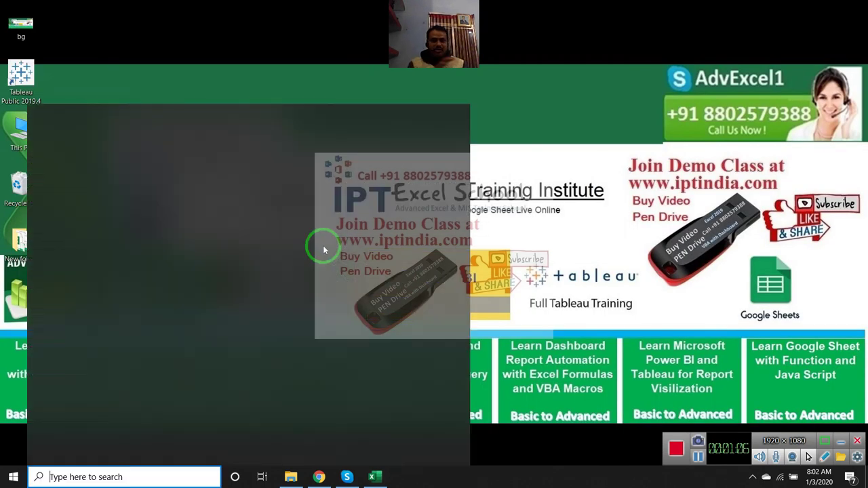
{"action": "left_click", "coordinate": [630, 89]}
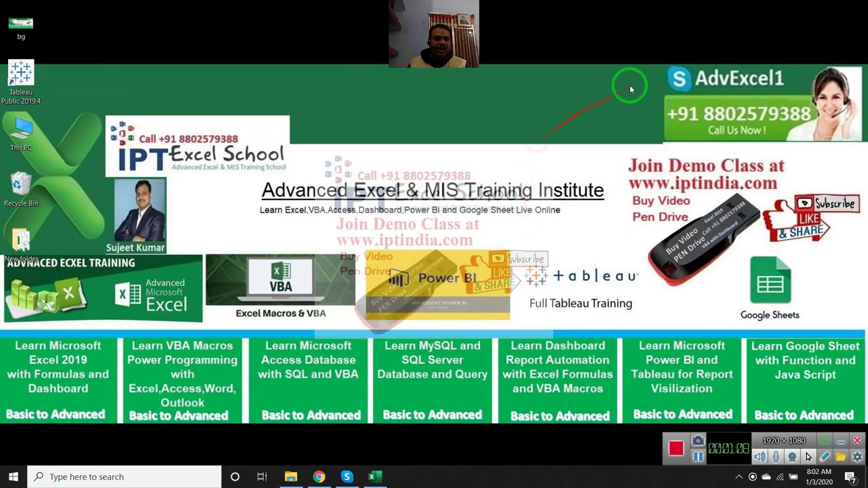
{"action": "left_click_drag", "start_coordinate": [635, 87], "coordinate": [812, 126]}
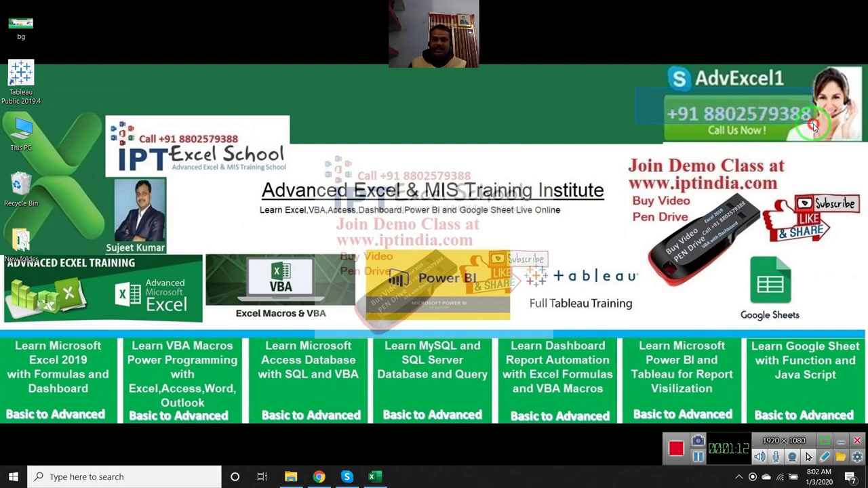
{"action": "left_click_drag", "start_coordinate": [813, 127], "coordinate": [672, 77]}
{"action": "left_click_drag", "start_coordinate": [780, 85], "coordinate": [400, 483]}
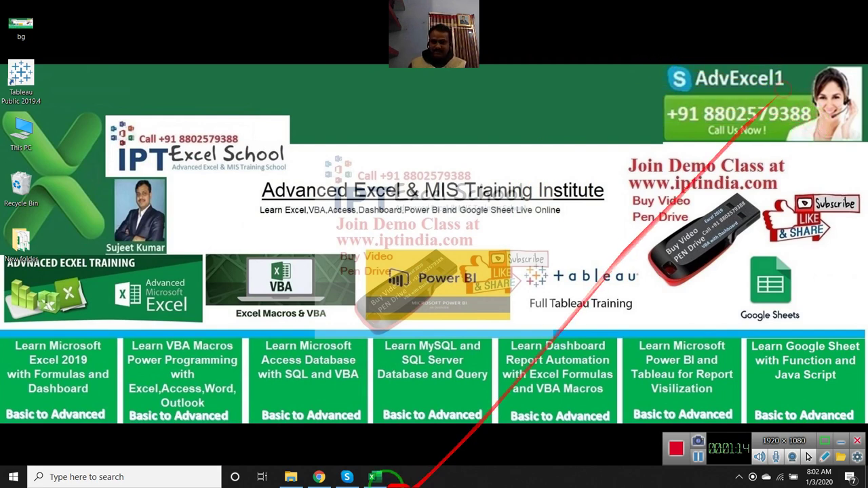
{"action": "left_click", "coordinate": [380, 480]}
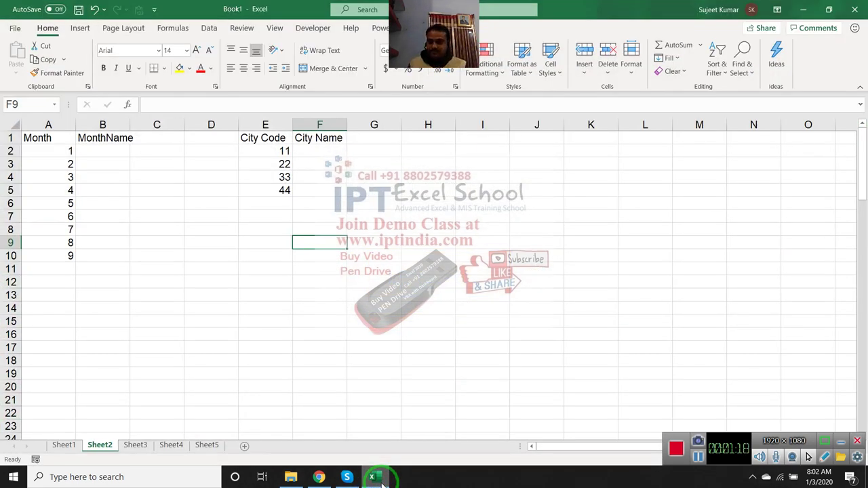
Move to B2 under MonthName after checking the month number in A2.
{"action": "key", "text": "Left"}
{"action": "key", "text": "Left"}
{"action": "key", "text": "Left"}
{"action": "key", "text": "Left"}
{"action": "key", "text": "Left"}
{"action": "key", "text": "Up"}
{"action": "key", "text": "Up"}
{"action": "key", "text": "Up"}
{"action": "key", "text": "Right"}
{"action": "key", "text": "Down"}
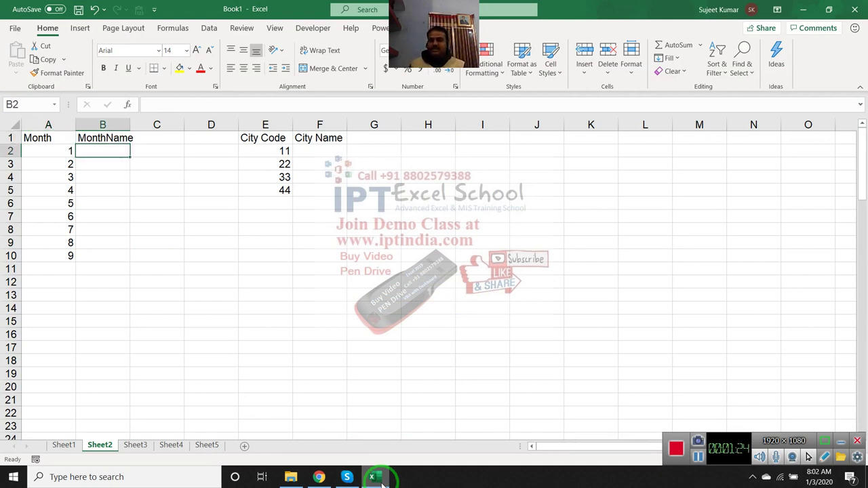
{"action": "key", "text": "Left"}
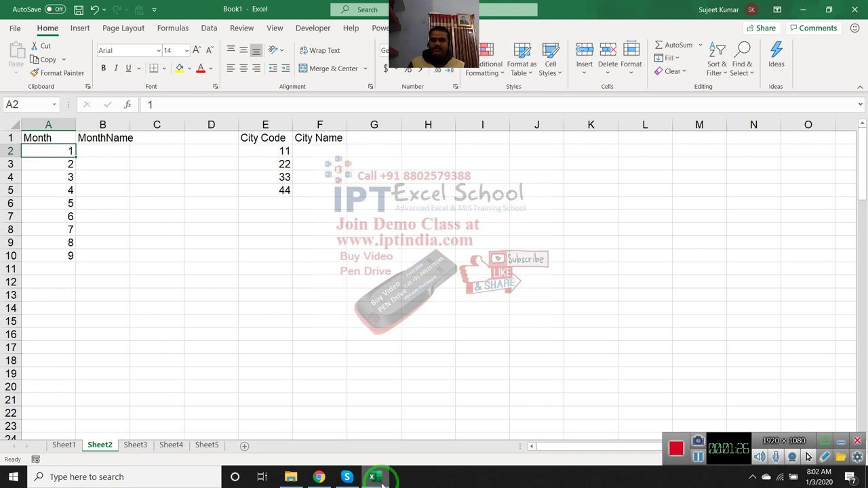
{"action": "key", "text": "Right"}
{"action": "type", "text": "="}
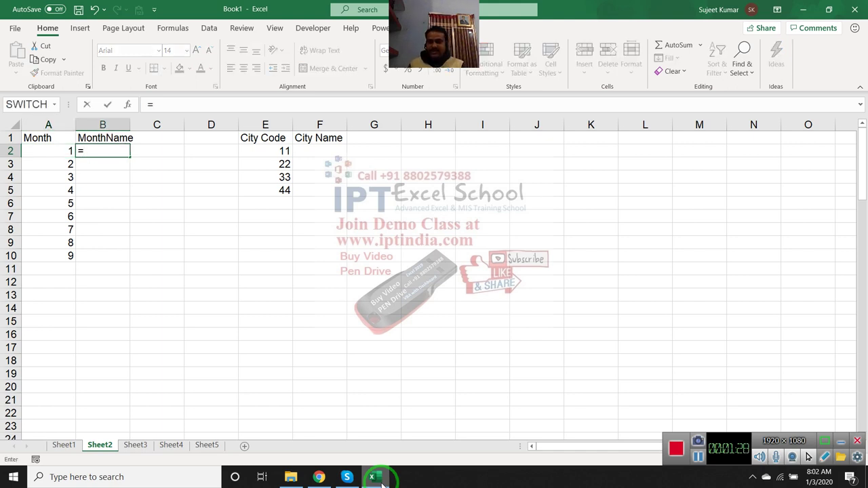
{"action": "key", "text": "Escape"}
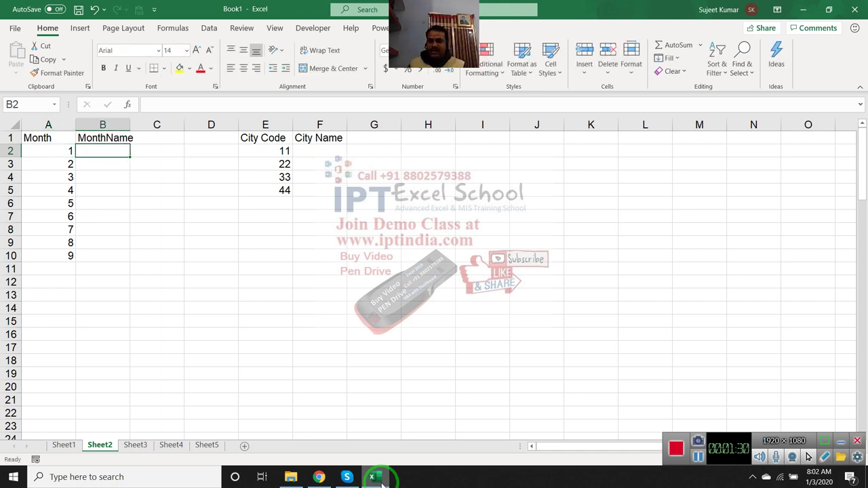
{"action": "key", "text": "Down"}
{"action": "key", "text": "Up"}
Enter =IF(A2=1,"JAN",IF(A2=2,"Feb" in B2 so month 1 shows JAN.
{"action": "type", "text": "="}
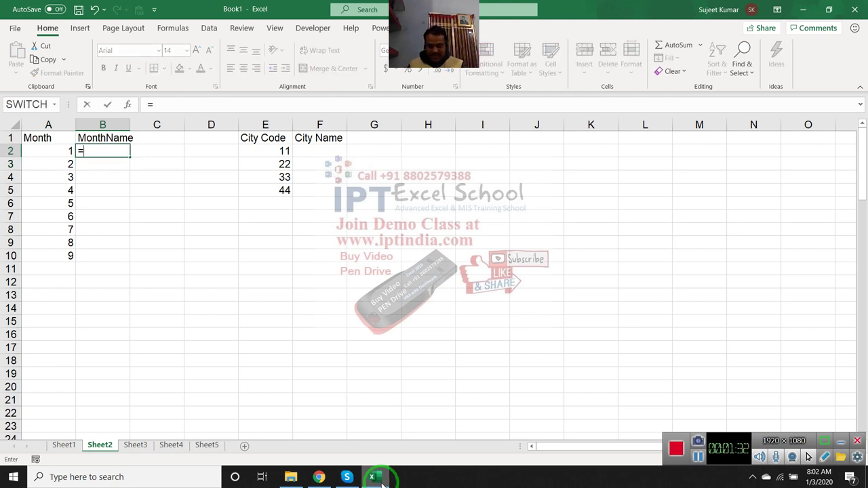
{"action": "type", "text": "if"}
{"action": "key", "text": "Tab"}
{"action": "key", "text": "Left"}
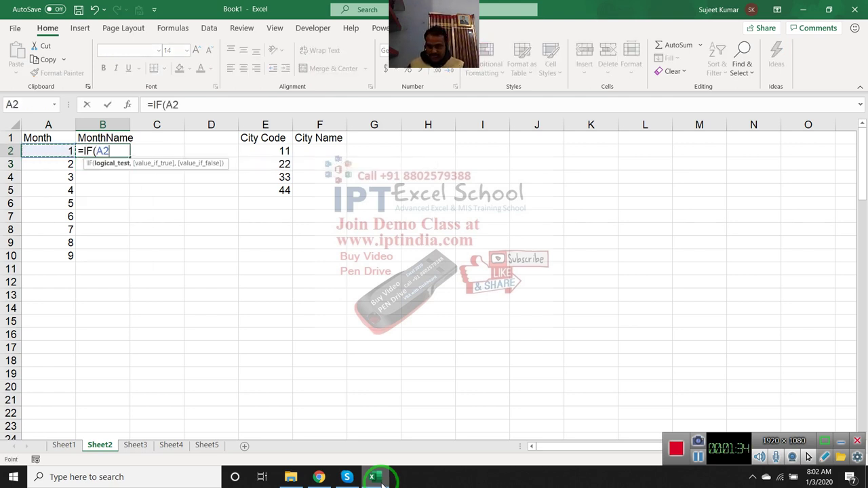
{"action": "type", "text": "="}
{"action": "type", "text": "1,\""}
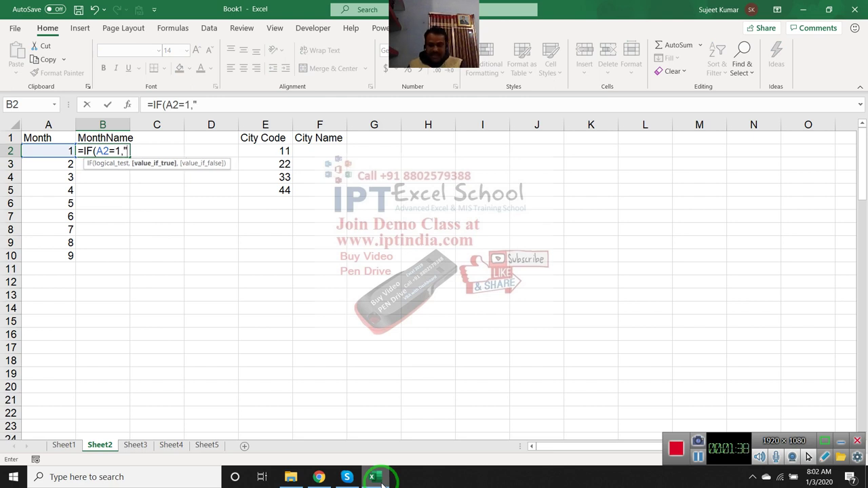
{"action": "type", "text": "JAN\","}
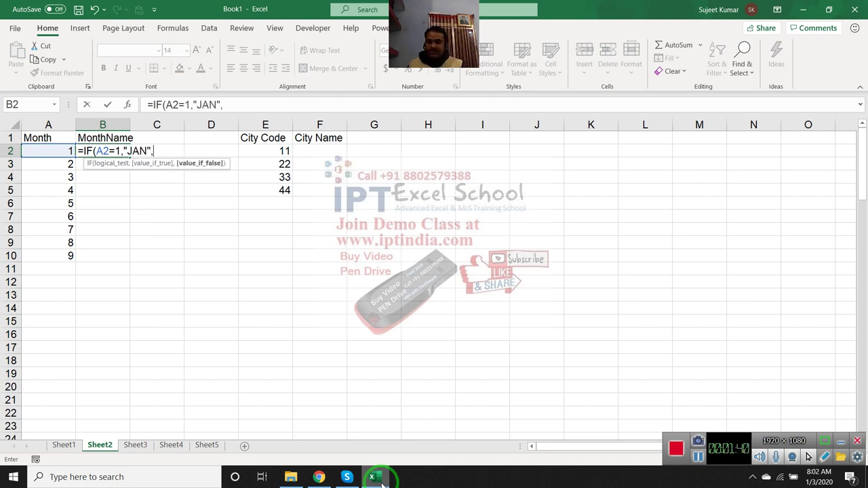
{"action": "type", "text": "IF("}
{"action": "key", "text": "Left"}
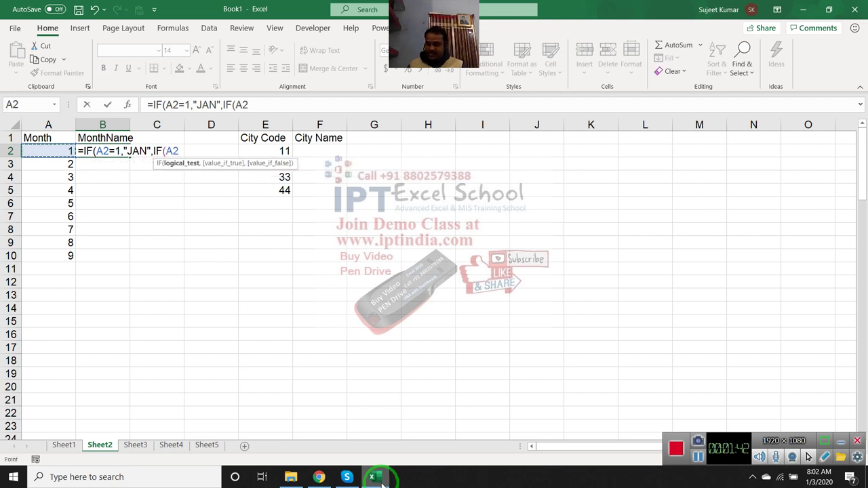
{"action": "type", "text": "=\""}
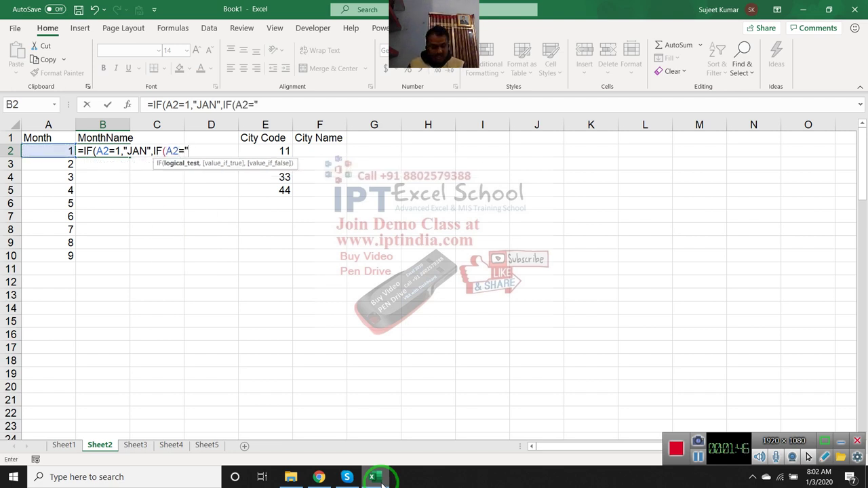
{"action": "key", "text": "BackSpace"}
{"action": "type", "text": "2,\""}
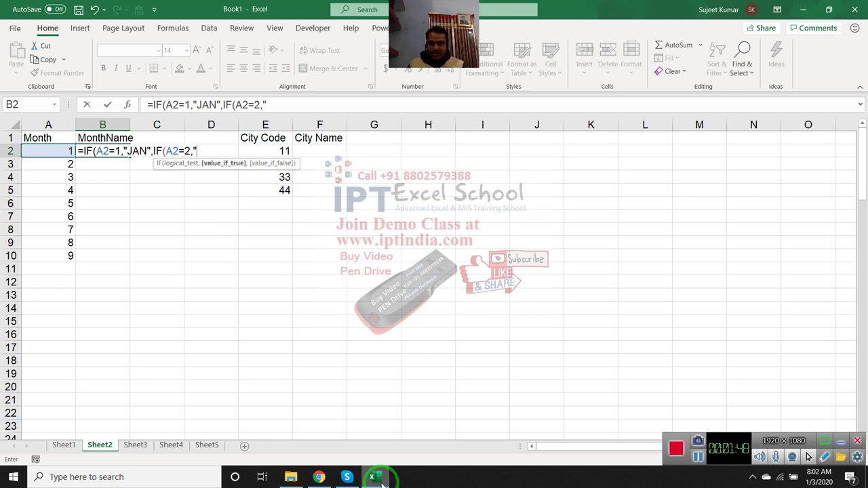
{"action": "type", "text": "Fe"}
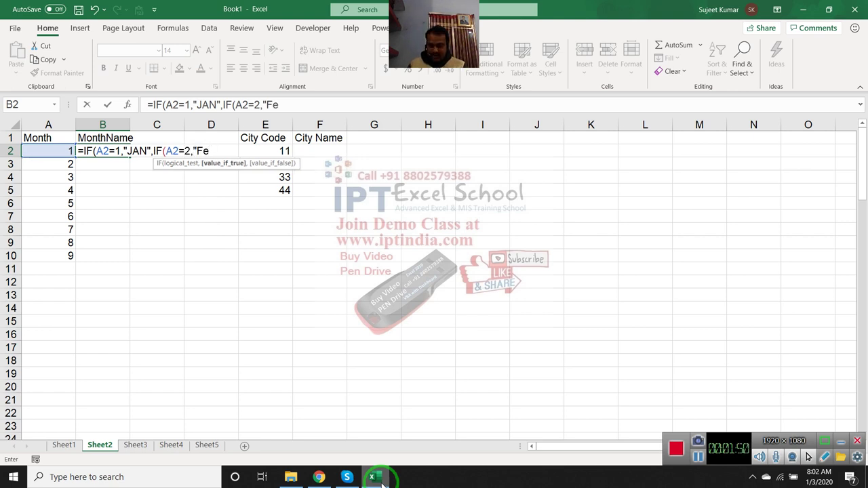
{"action": "type", "text": "b"}
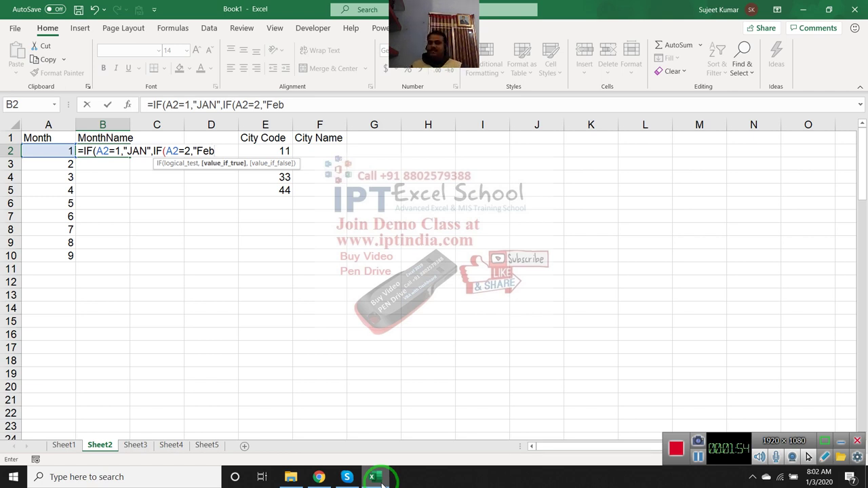
{"action": "key", "text": "Return"}
{"action": "key", "text": "Return"}
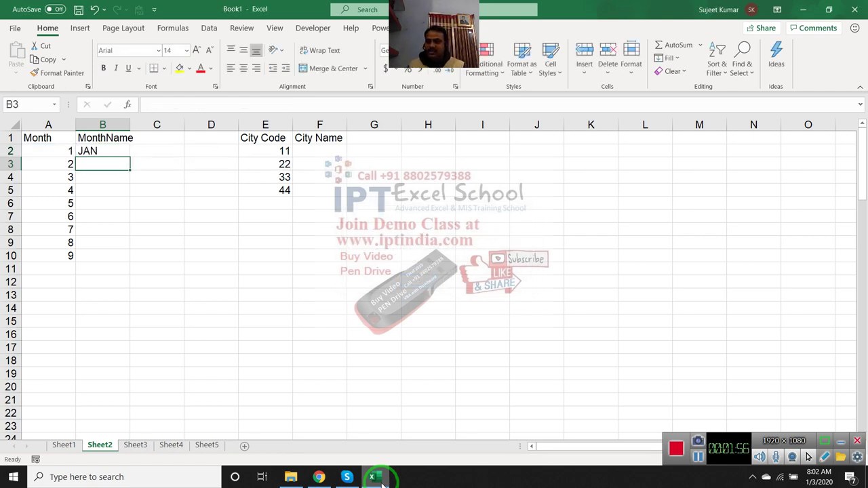
Enter =CHOOSE(A3,"JAN","FEB","MAR","APR","MAY","JUN") in B3.
{"action": "type", "text": "=c"}
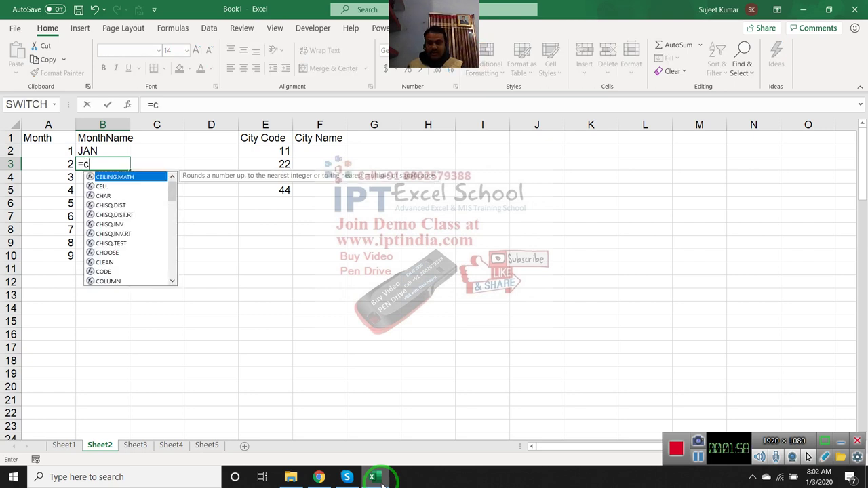
{"action": "type", "text": "hoo"}
{"action": "key", "text": "Tab"}
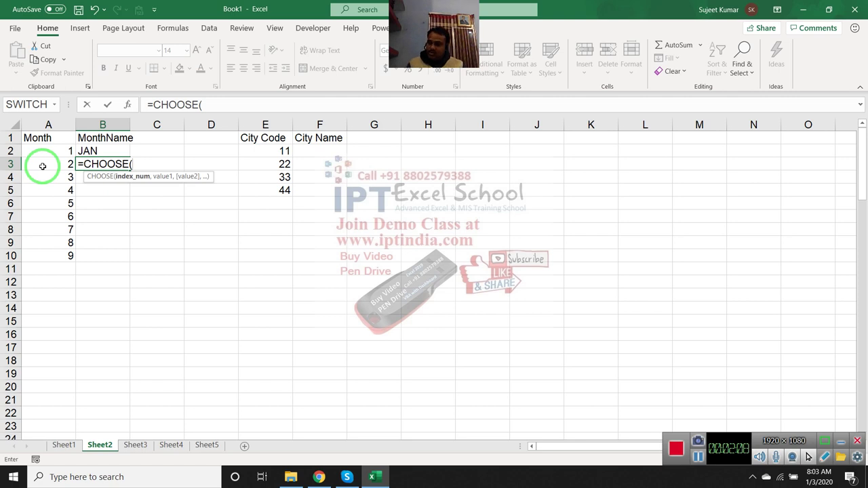
{"action": "left_click", "coordinate": [42, 166]}
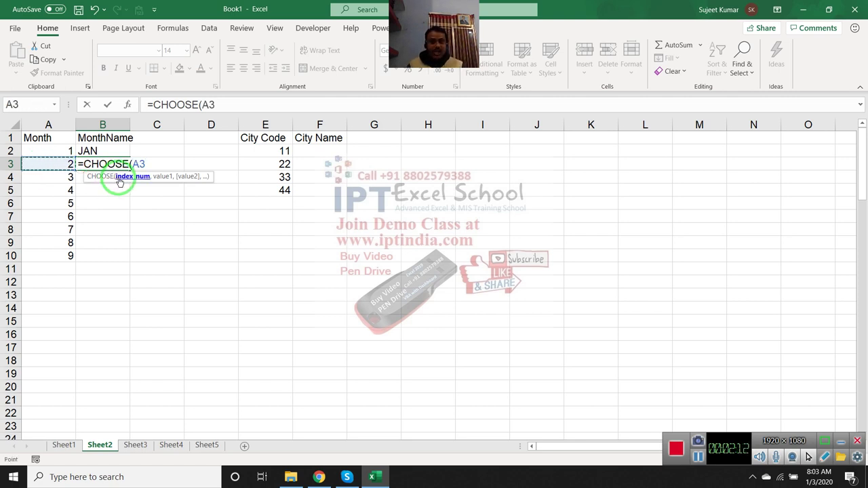
{"action": "type", "text": ","}
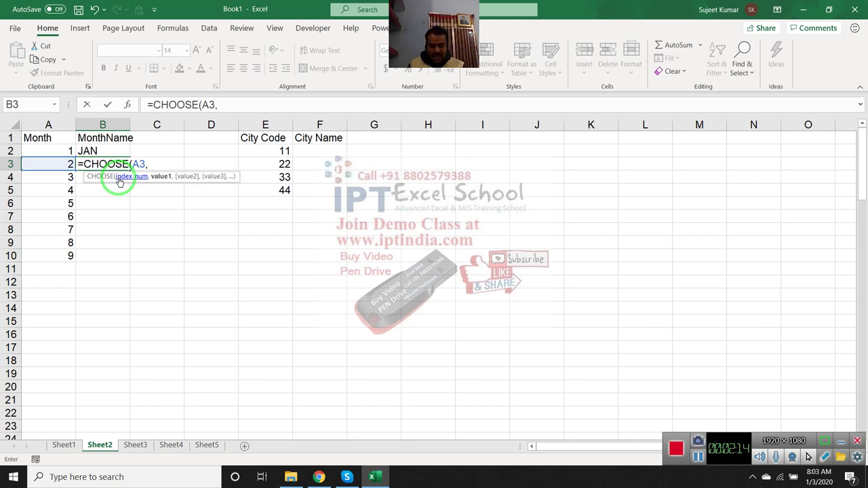
{"action": "type", "text": "\""}
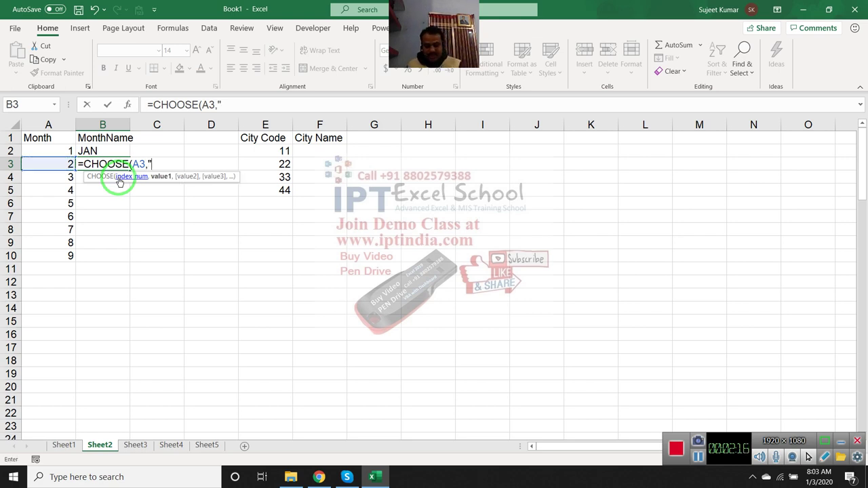
{"action": "type", "text": "JAN\","}
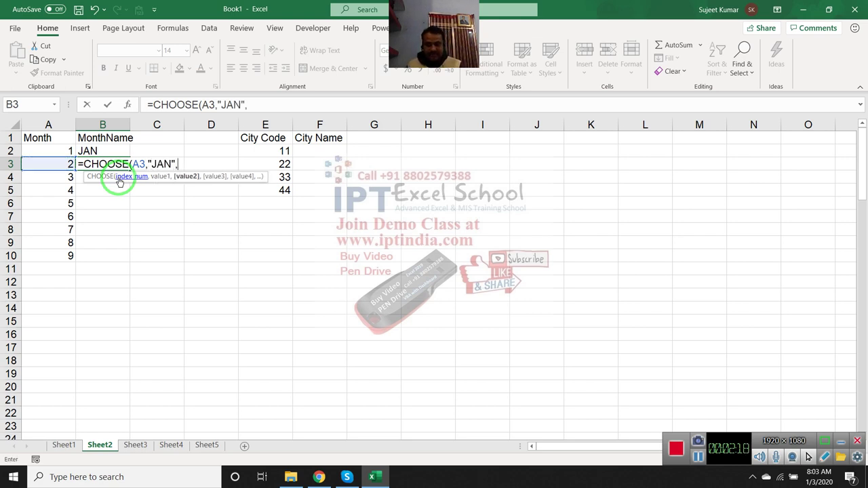
{"action": "type", "text": "\"F"}
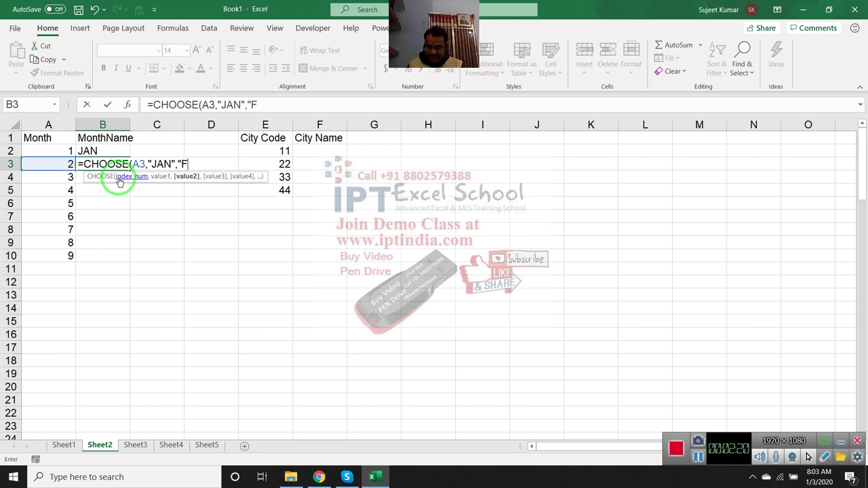
{"action": "type", "text": "EB\","}
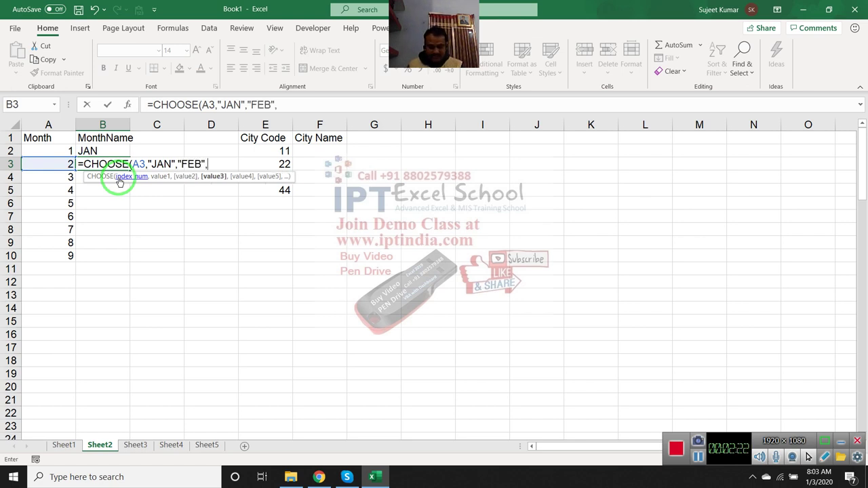
{"action": "type", "text": "\"MAR\""}
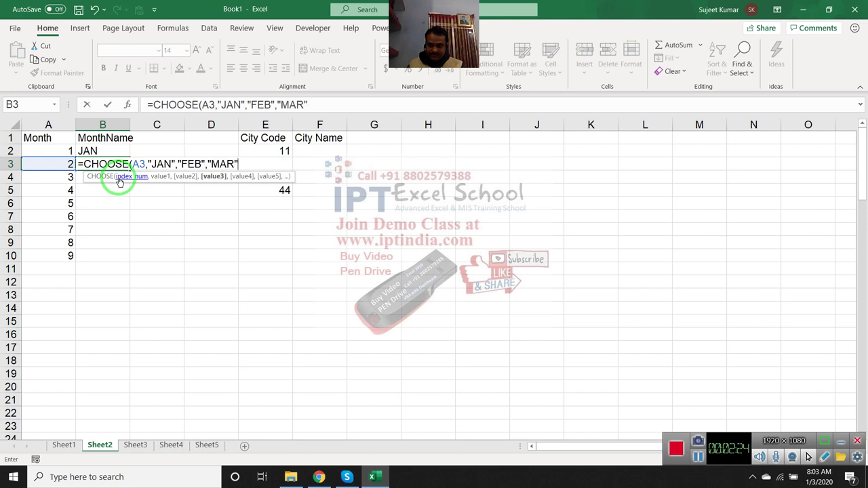
{"action": "type", "text": "n"}
{"action": "key", "text": "BackSpace"}
{"action": "type", "text": ","}
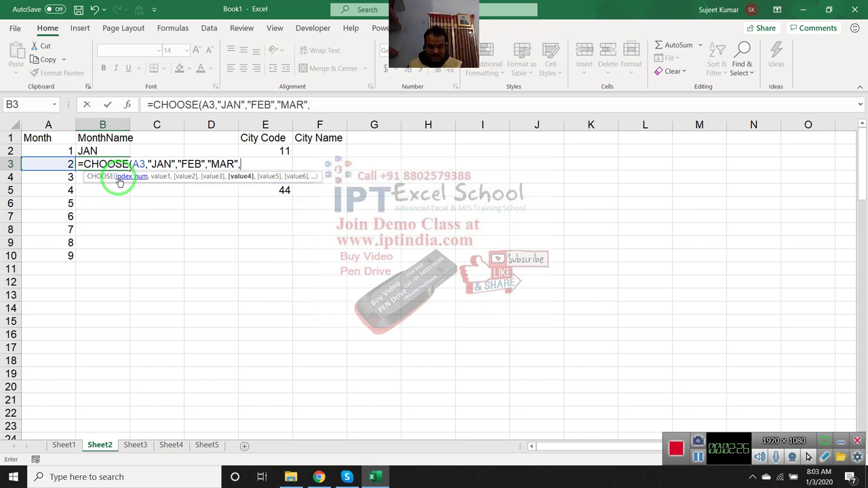
{"action": "type", "text": "\""}
{"action": "type", "text": "APR"}
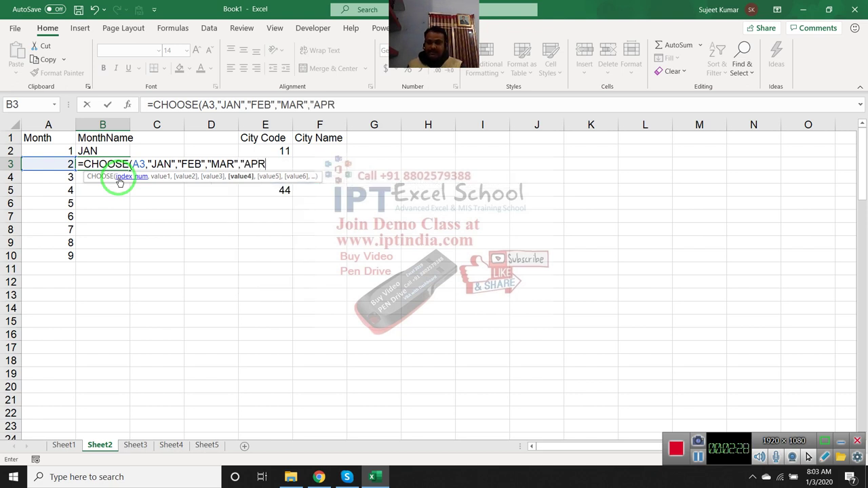
{"action": "type", "text": "\",\"M"}
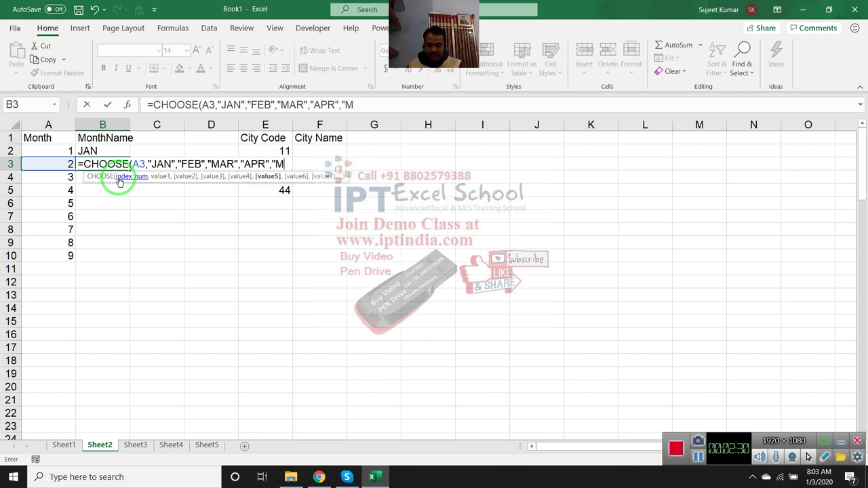
{"action": "type", "text": "AY\","}
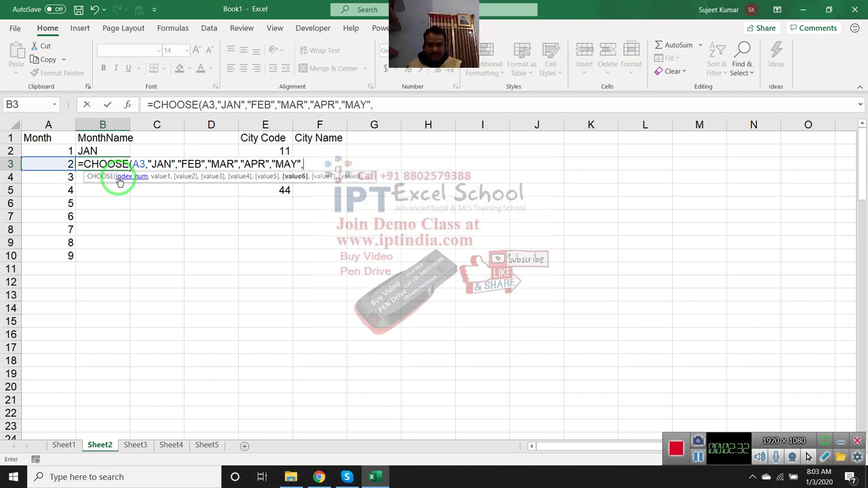
{"action": "type", "text": "\"JU"}
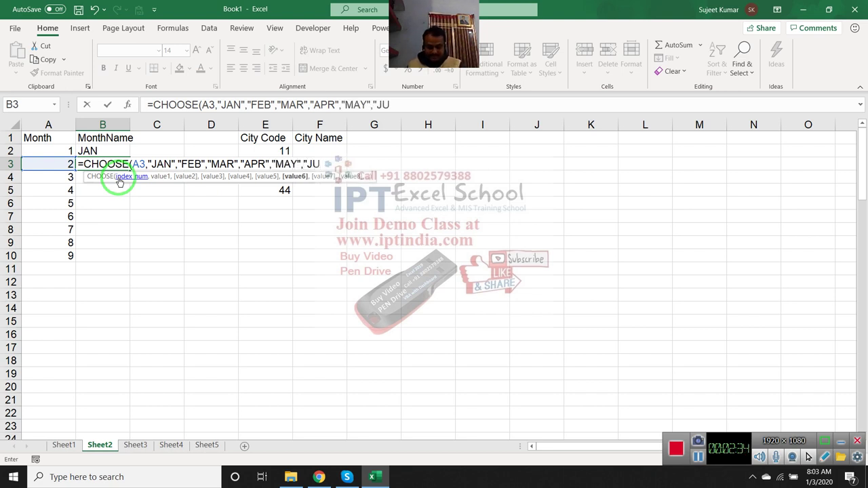
{"action": "type", "text": "M"}
{"action": "key", "text": "BackSpace"}
{"action": "type", "text": "N\""}
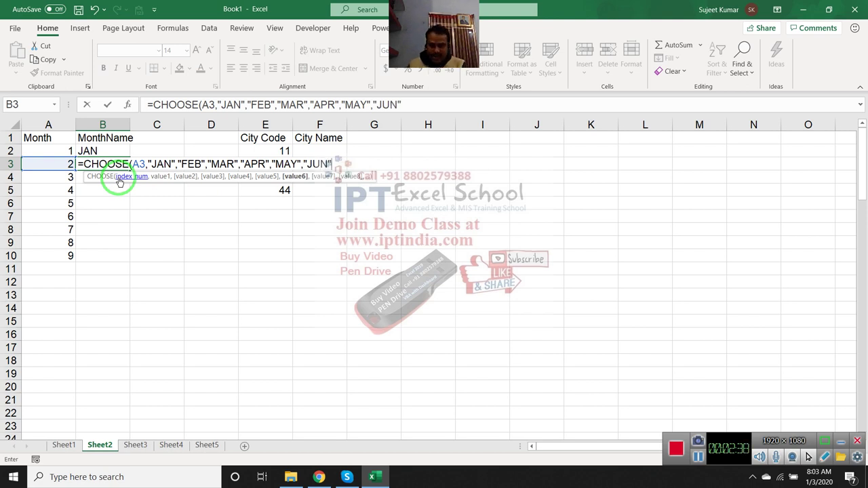
{"action": "key", "text": "Return"}
Review B3's CHOOSE formula unchanged, then select the city codes in E2:E5.
{"action": "key", "text": "Up"}
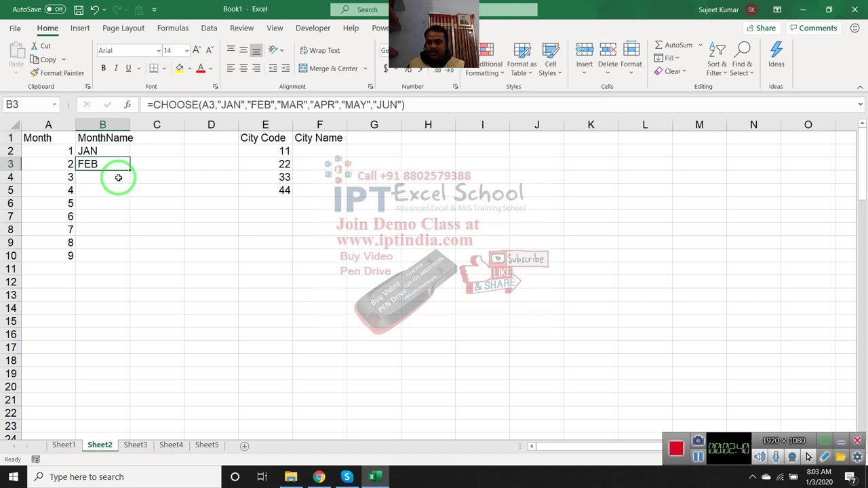
{"action": "key", "text": "F2"}
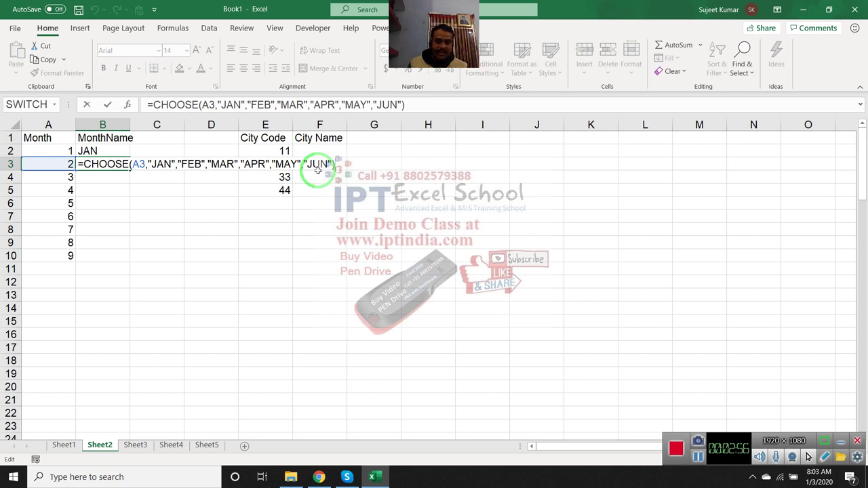
{"action": "key", "text": "Return"}
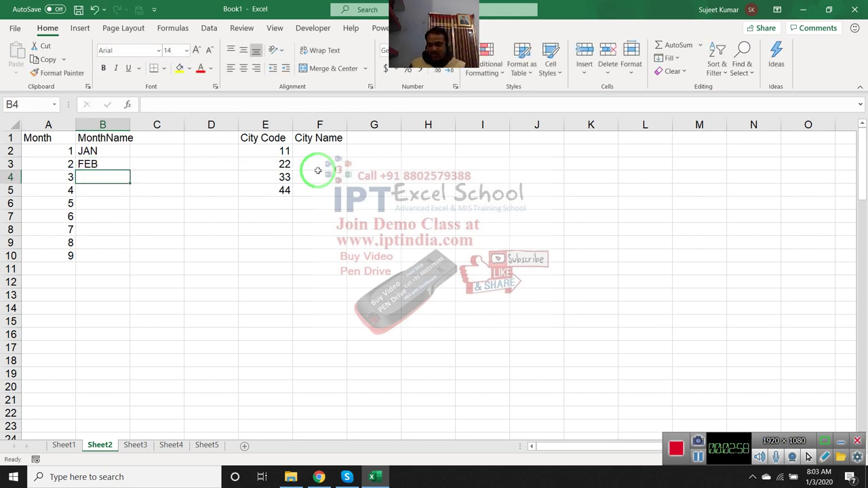
{"action": "left_click_drag", "start_coordinate": [283, 150], "coordinate": [279, 189]}
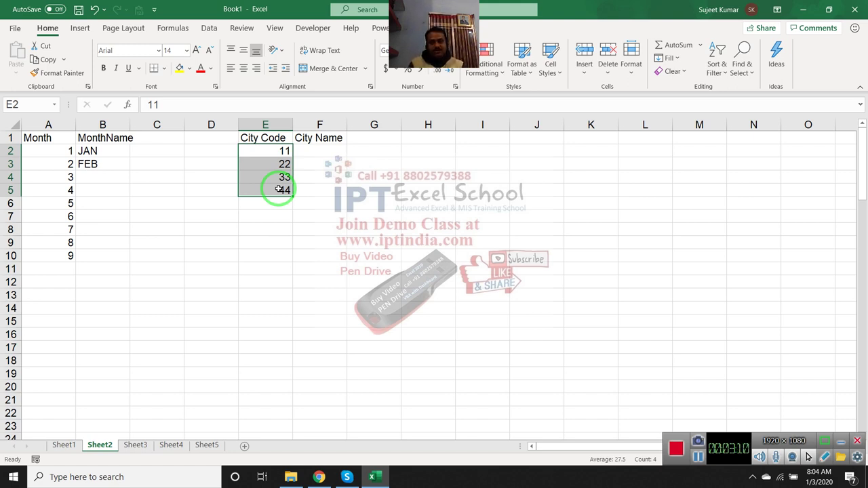
Compare against B2's IF formula, then move to F2 under City Name.
{"action": "key", "text": "Left"}
{"action": "key", "text": "Left"}
{"action": "key", "text": "Left"}
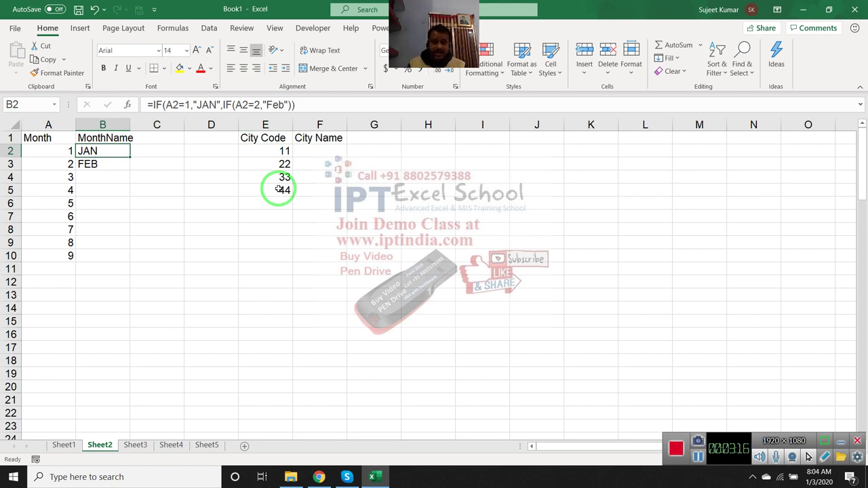
{"action": "key", "text": "Right"}
{"action": "key", "text": "Right"}
{"action": "key", "text": "Right"}
{"action": "key", "text": "Right"}
Enter =SWITCH(E2,11,"Delhi",22,"Mumbai",33,"Kolcuta",44,"Chennai") in F2, showing Delhi.
{"action": "type", "text": "="}
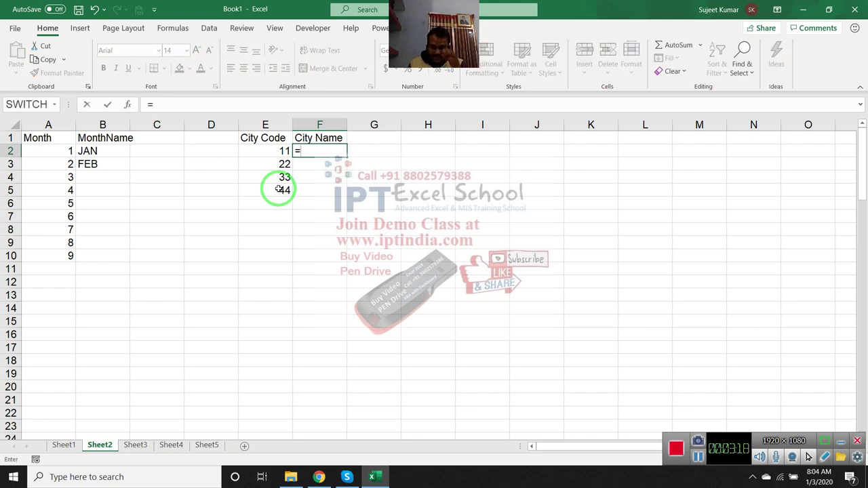
{"action": "type", "text": "sw"}
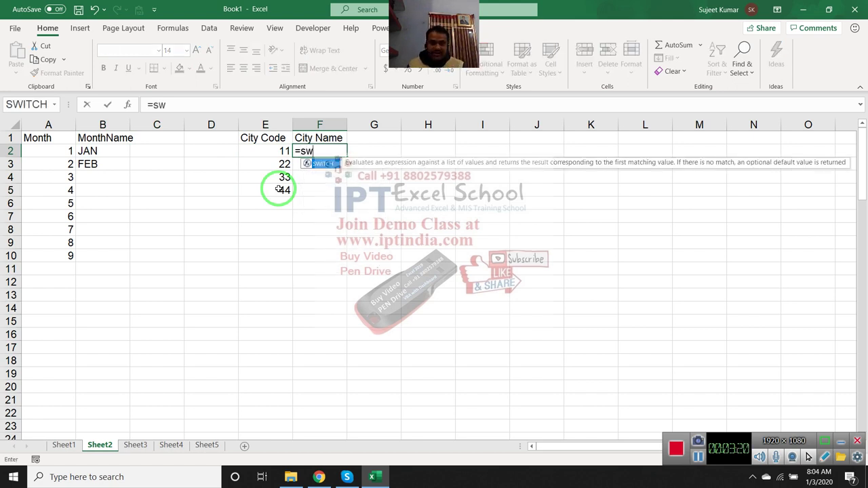
{"action": "key", "text": "Tab"}
{"action": "key", "text": "Left"}
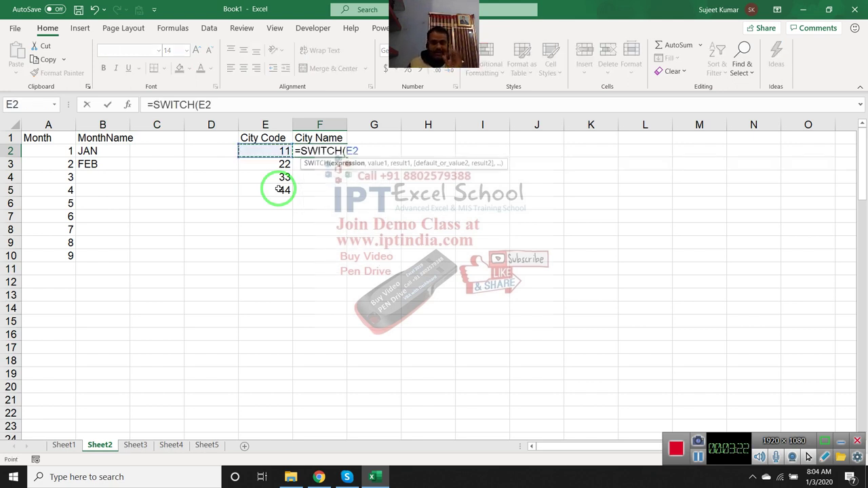
{"action": "type", "text": ","}
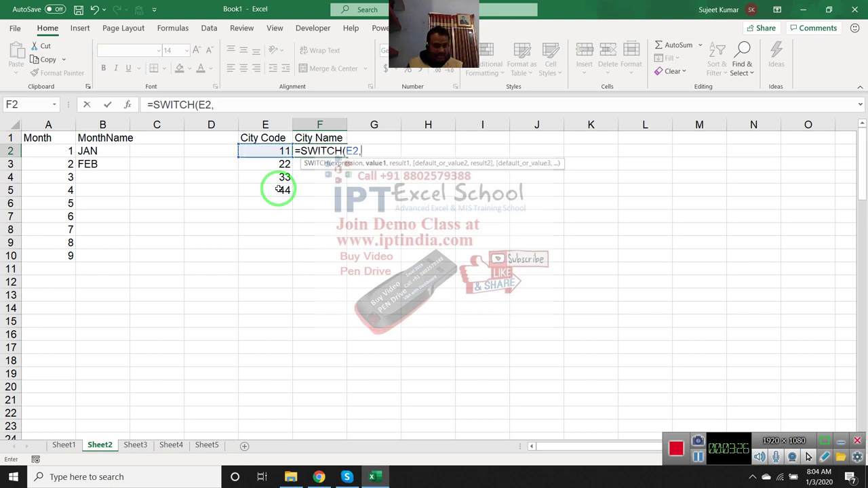
{"action": "type", "text": "11,"}
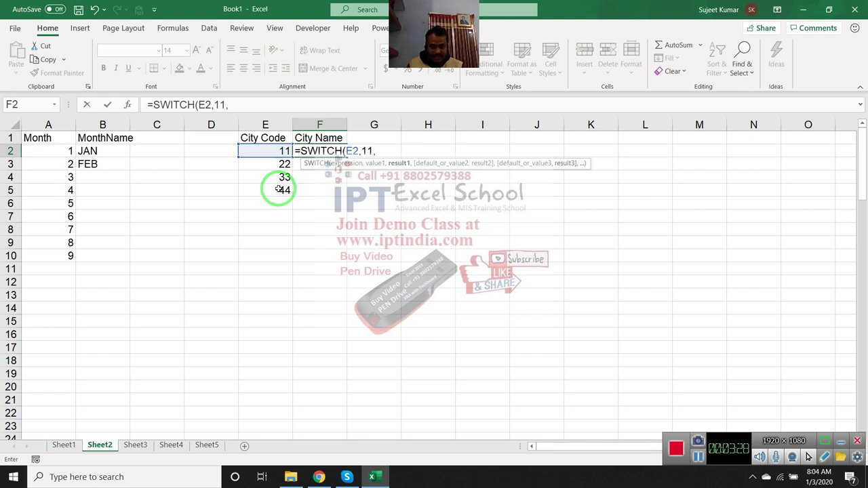
{"action": "type", "text": "\""}
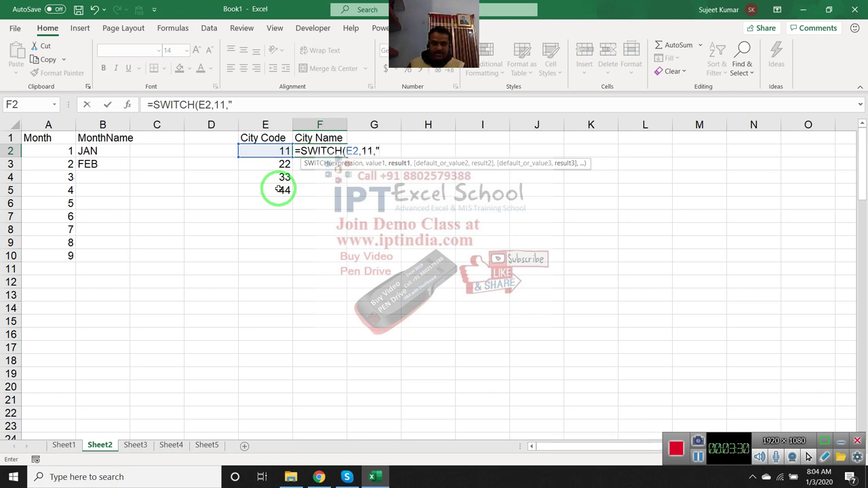
{"action": "type", "text": "DE"}
{"action": "key", "text": "BackSpace"}
{"action": "type", "text": "e"}
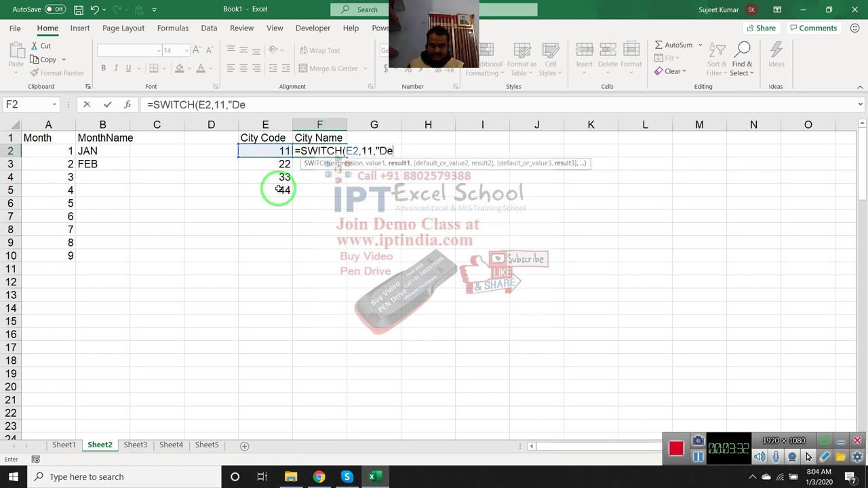
{"action": "type", "text": "lhi\""}
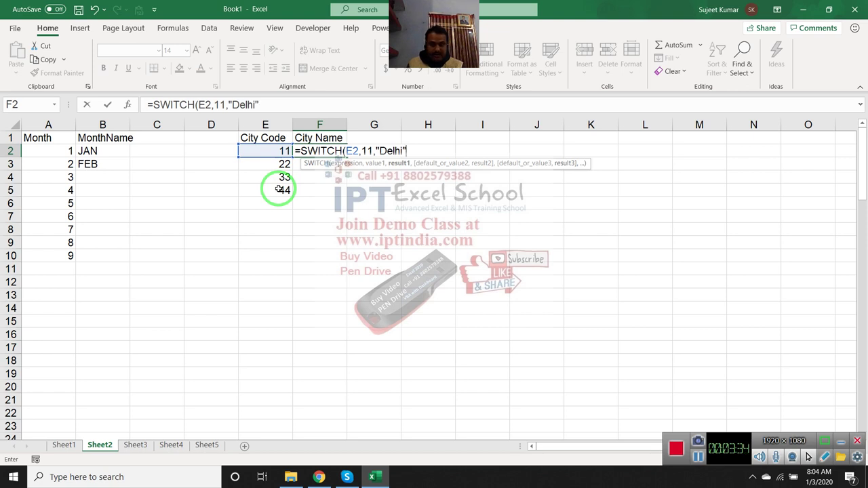
{"action": "type", "text": ","}
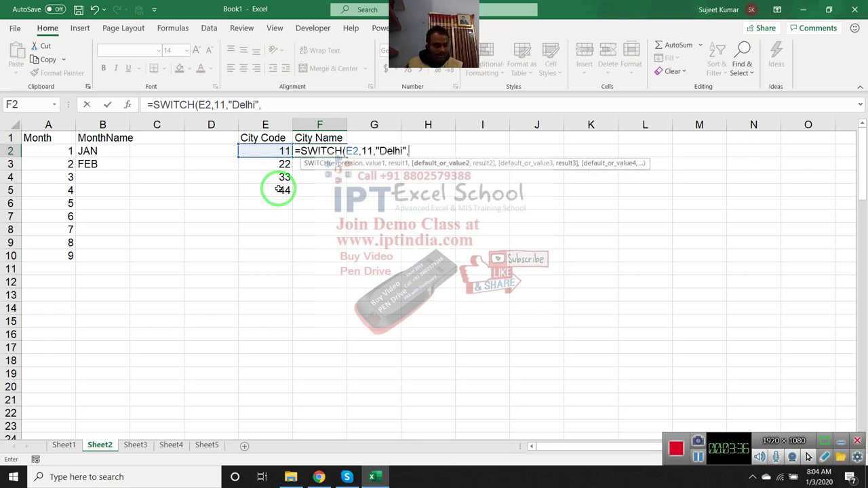
{"action": "type", "text": "22"}
{"action": "type", "text": ","}
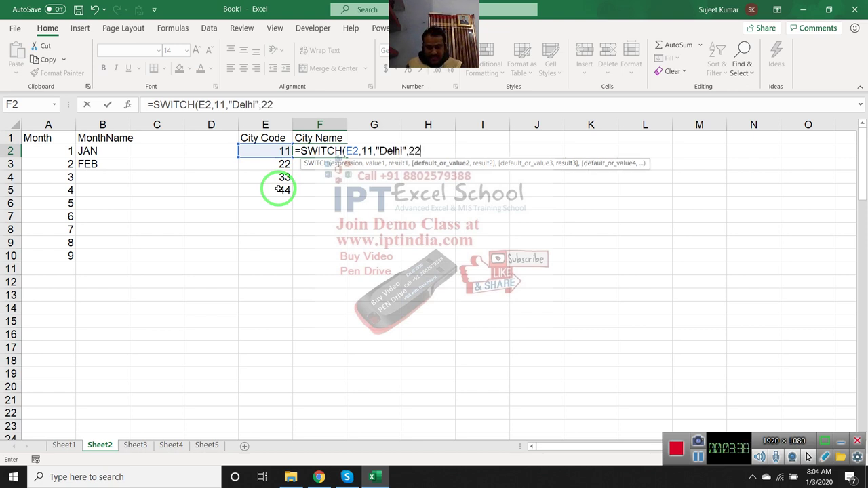
{"action": "type", "text": "\"M"}
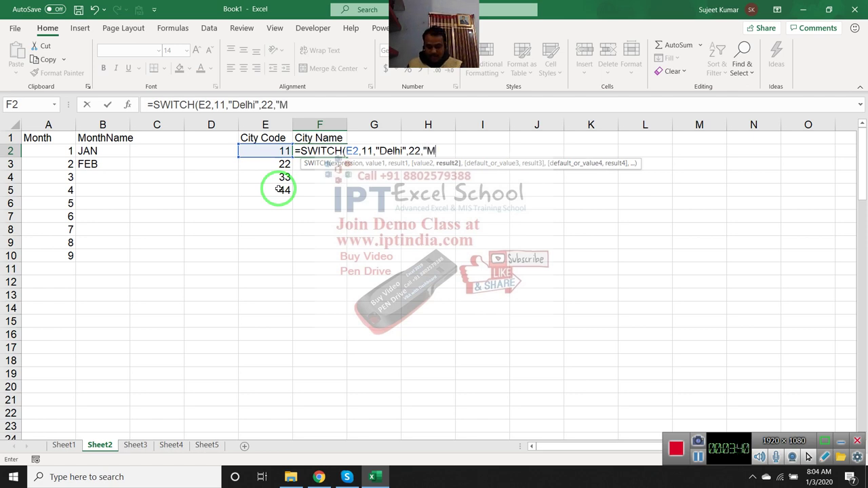
{"action": "type", "text": "umba"}
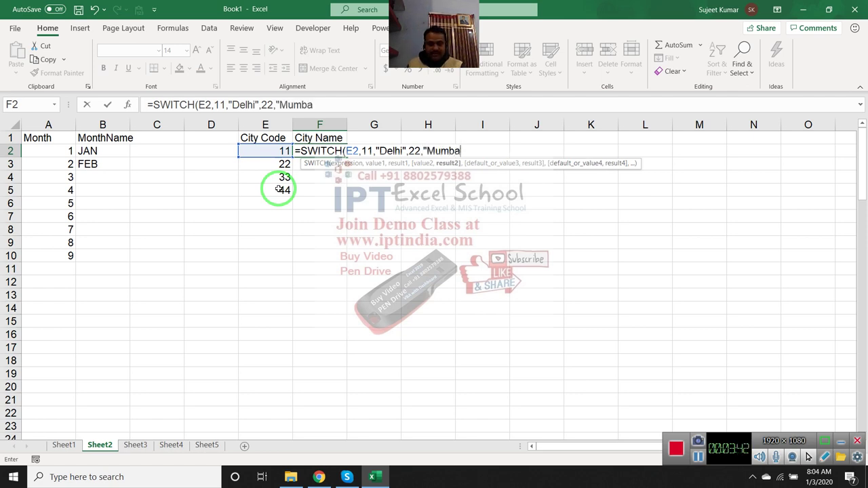
{"action": "type", "text": "i\","}
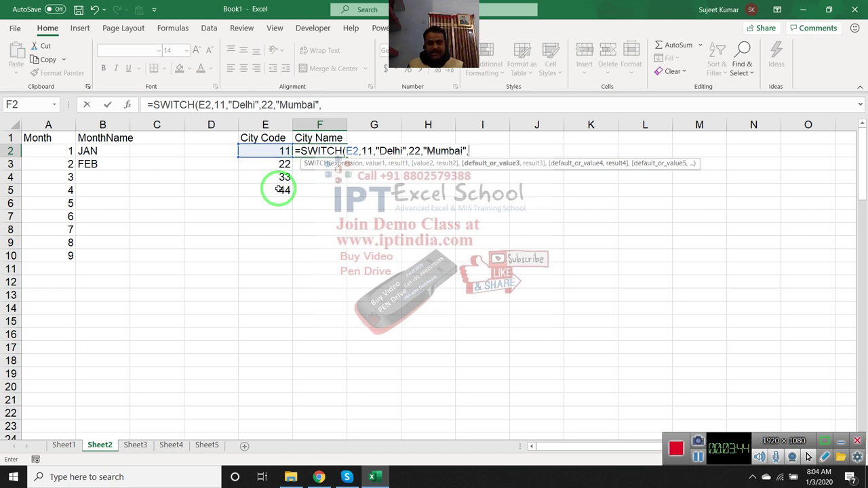
{"action": "type", "text": "33,"}
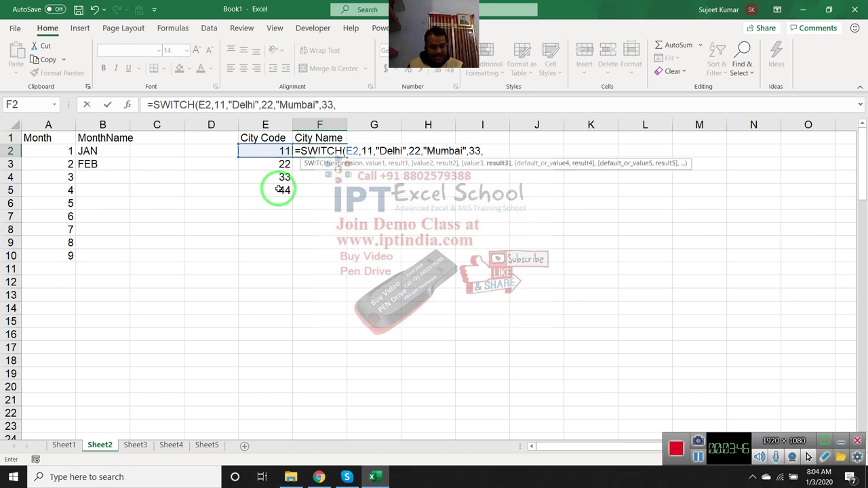
{"action": "type", "text": "\"K"}
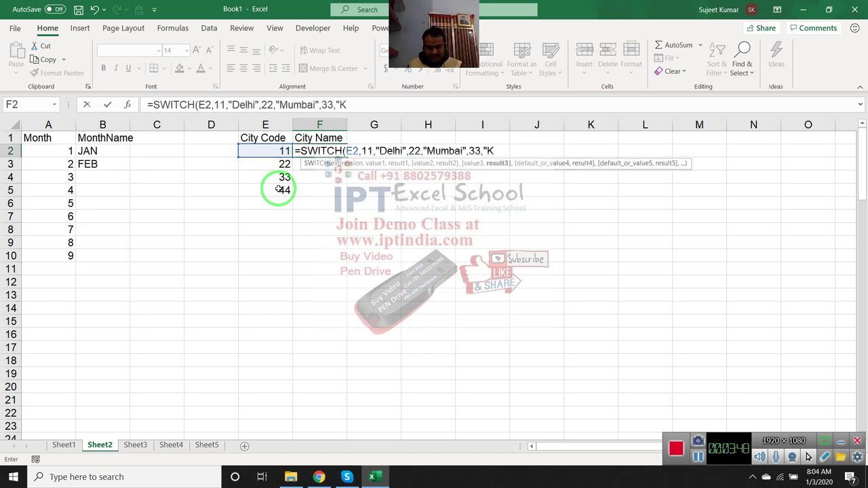
{"action": "type", "text": "olcu"}
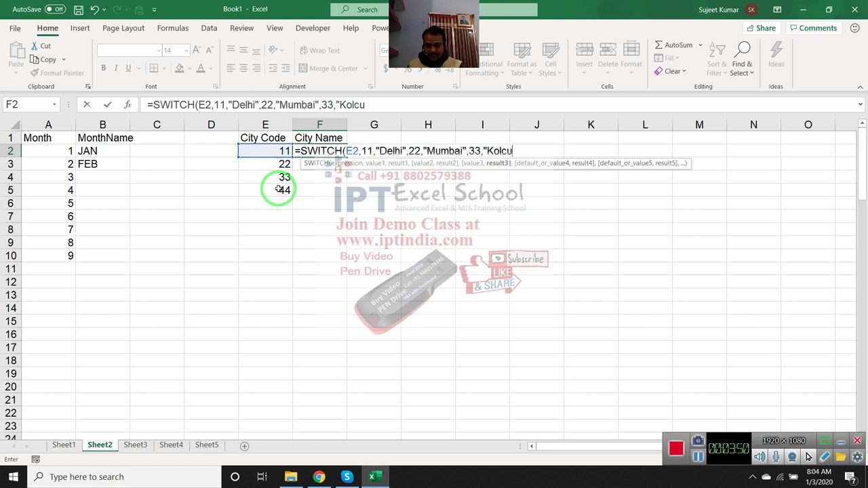
{"action": "type", "text": "ta\","}
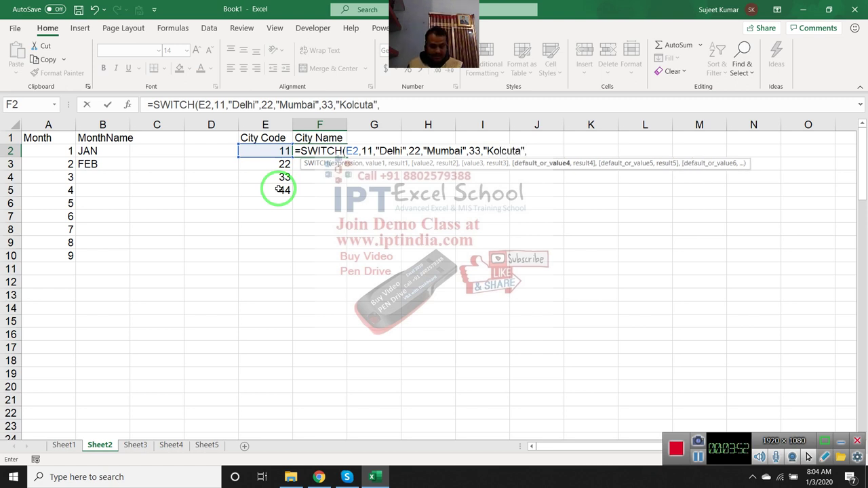
{"action": "type", "text": "44,\""}
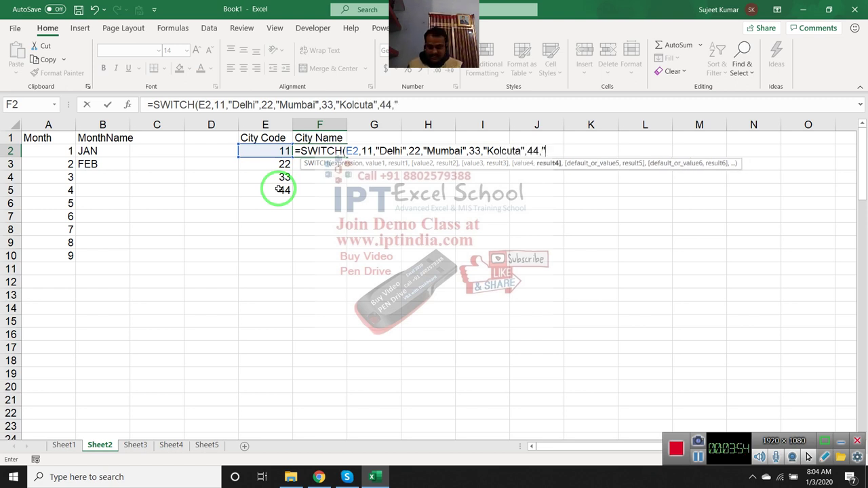
{"action": "type", "text": "Chenna"}
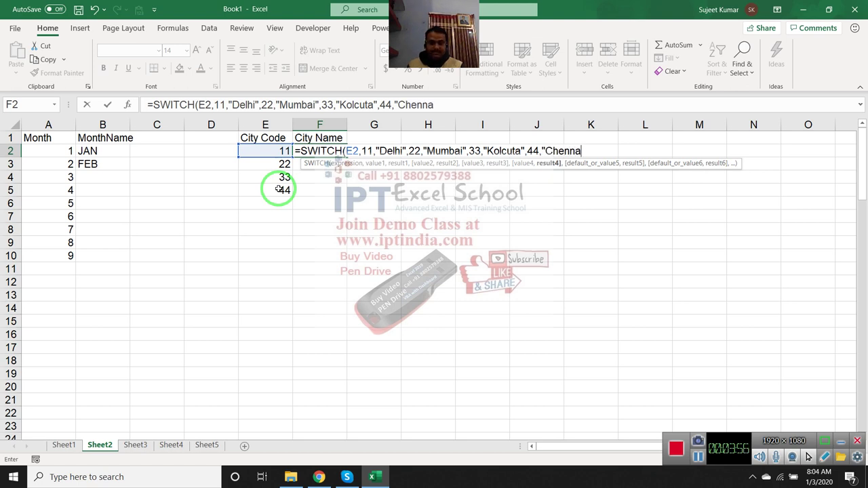
{"action": "type", "text": "i\""}
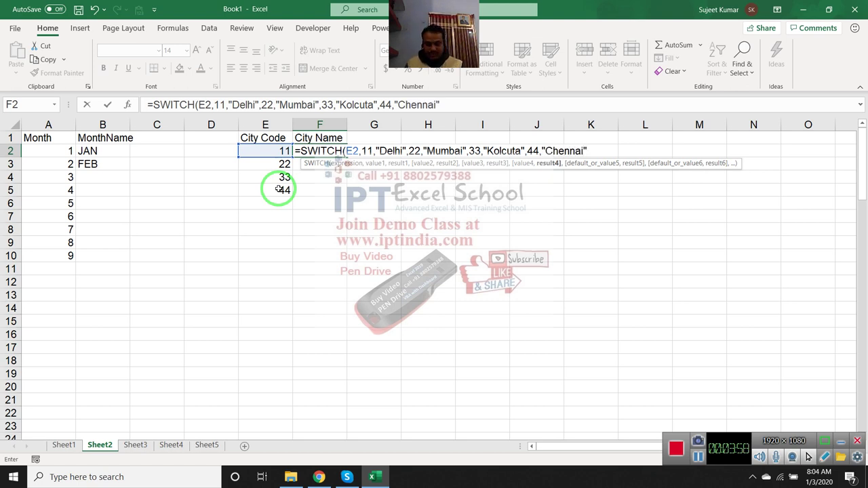
{"action": "type", "text": ")"}
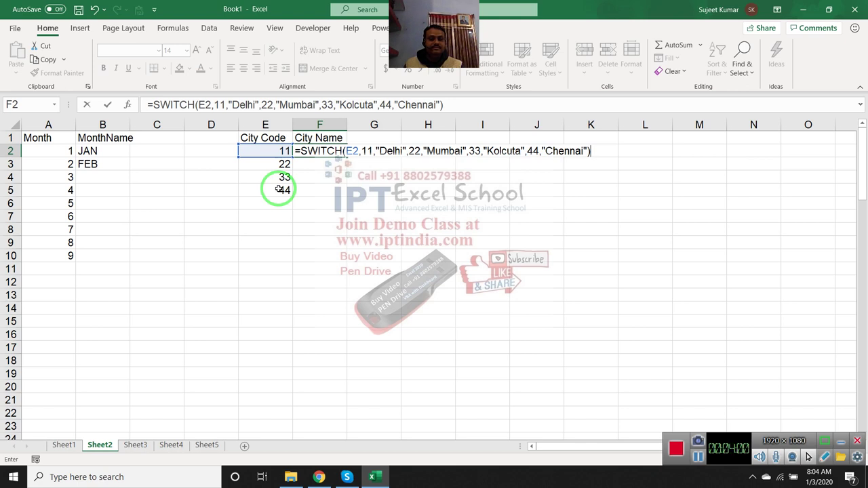
{"action": "key", "text": "Return"}
{"action": "key", "text": "Up"}
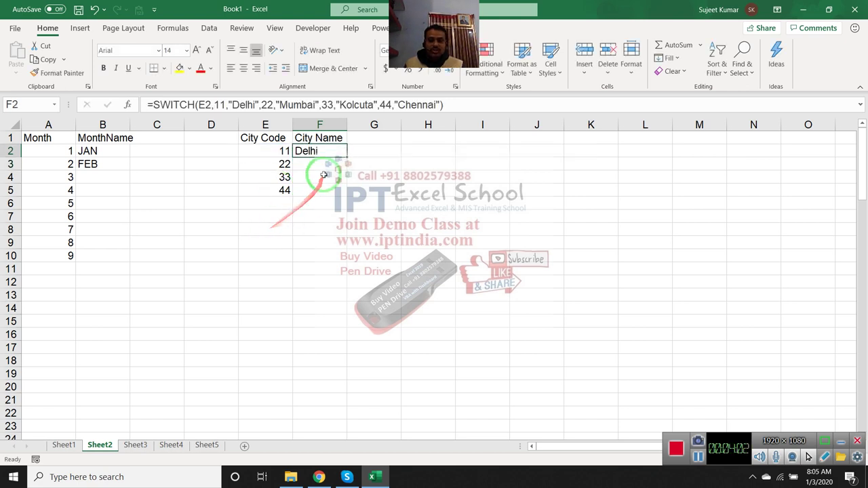
Fill F2's SWITCH formula down to F5, then review the formulas in B3 and F3.
{"action": "double_click", "coordinate": [346, 158]}
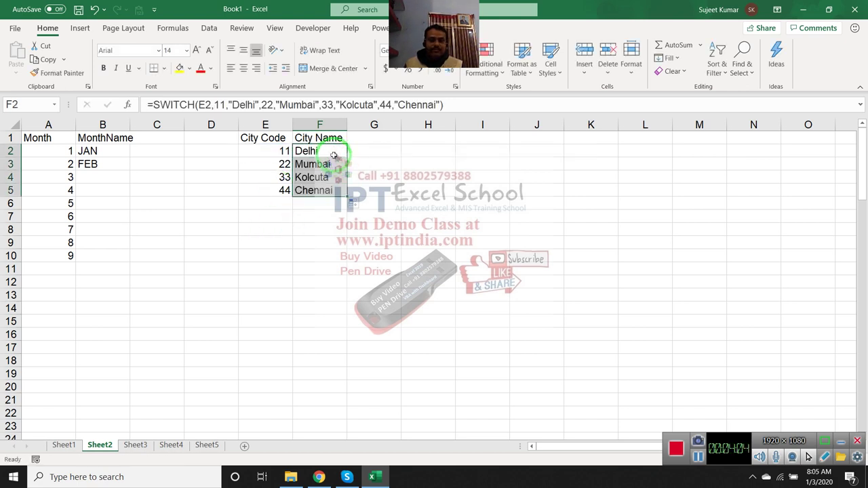
{"action": "left_click", "coordinate": [330, 150]}
{"action": "left_click", "coordinate": [93, 167]}
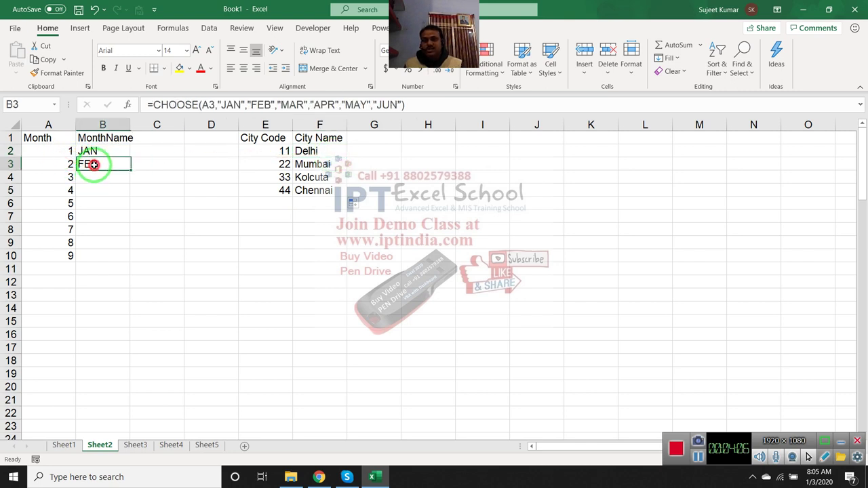
{"action": "double_click", "coordinate": [94, 166]}
{"action": "key", "text": "Escape"}
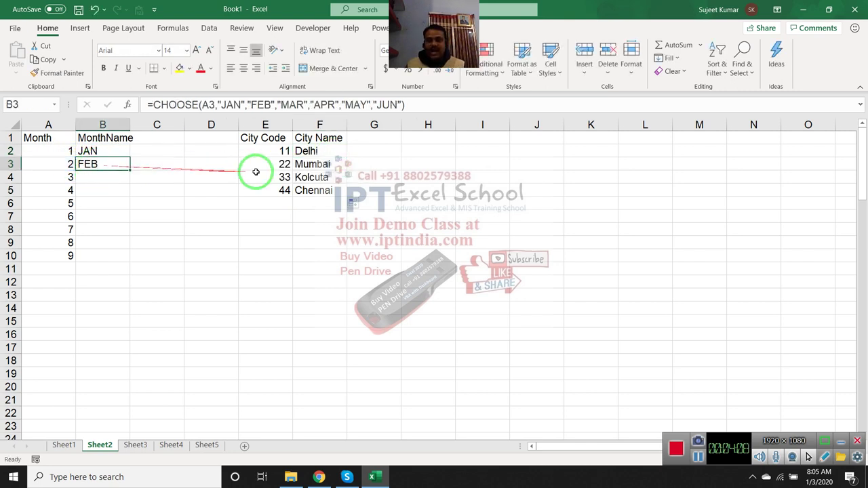
{"action": "left_click", "coordinate": [323, 151]}
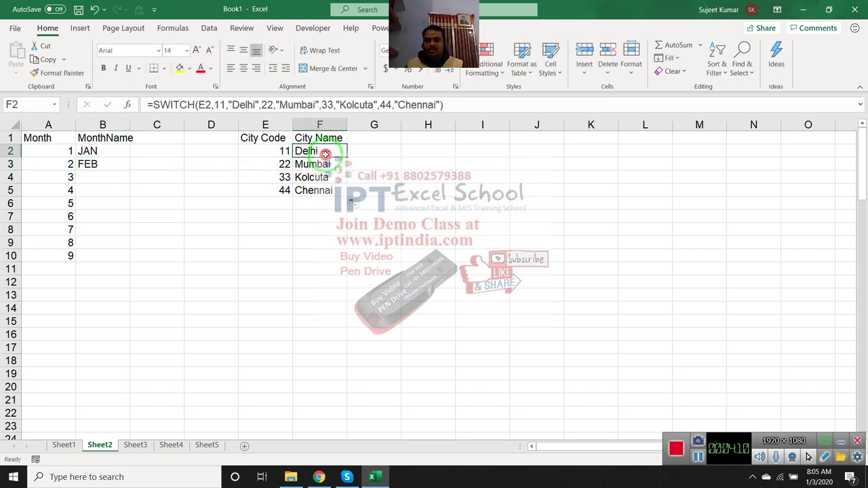
{"action": "left_click", "coordinate": [326, 164]}
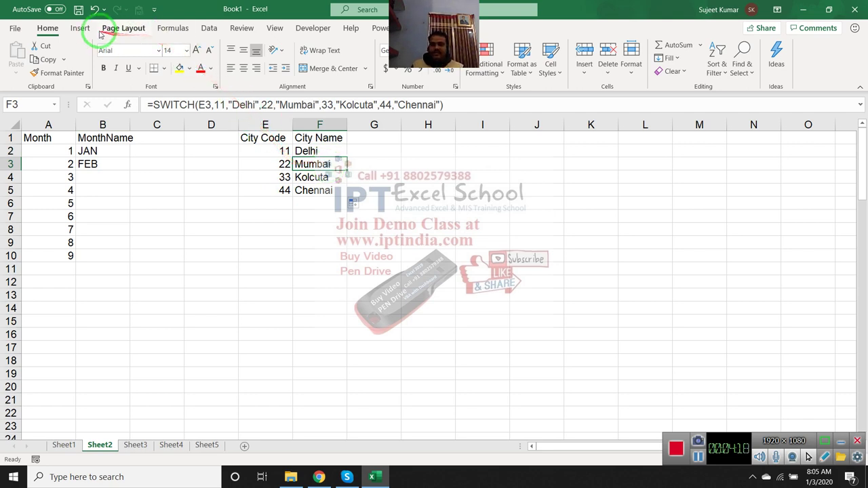
Show SWITCH in the Formulas > Logical list, then minimise Excel to the desktop.
{"action": "left_click", "coordinate": [175, 28]}
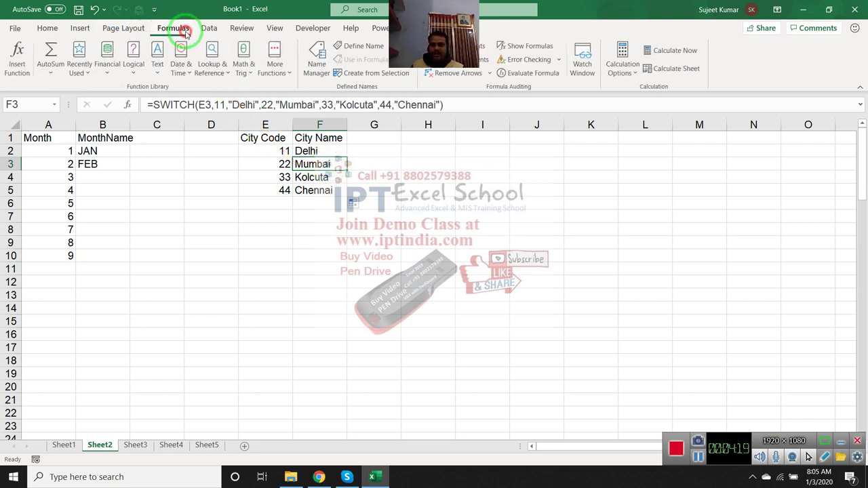
{"action": "left_click", "coordinate": [136, 73]}
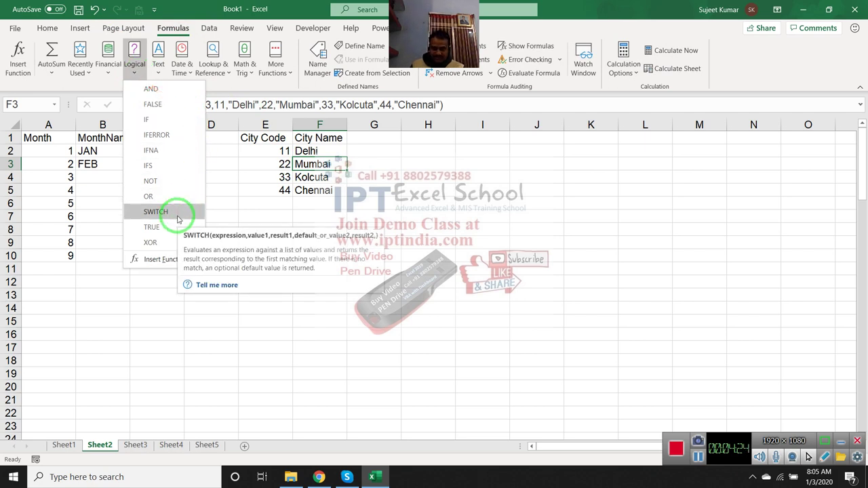
{"action": "left_click", "coordinate": [368, 169]}
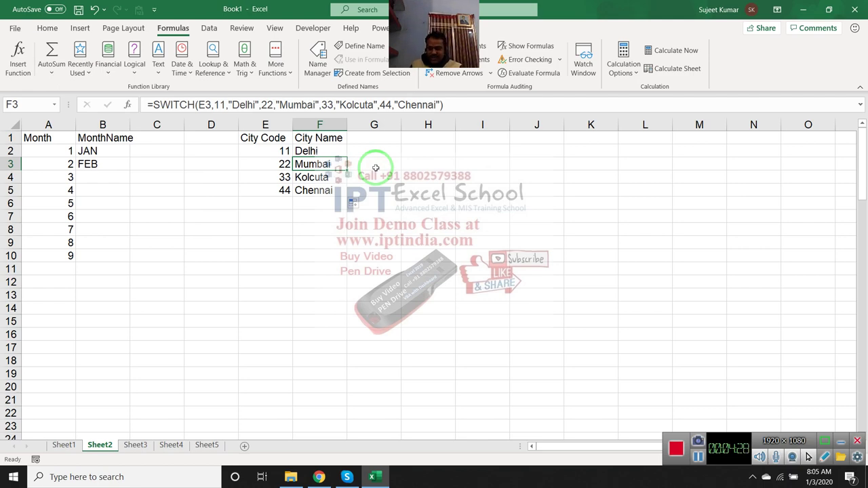
{"action": "key", "text": "super+d"}
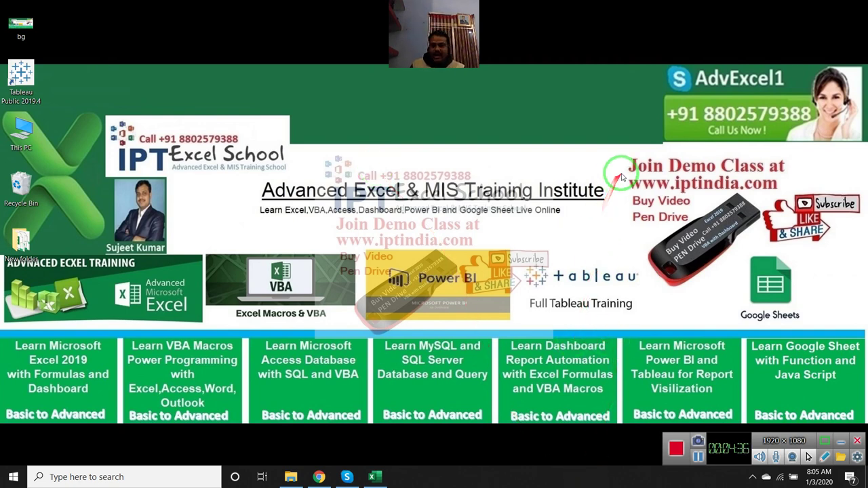
{"action": "left_click_drag", "start_coordinate": [621, 176], "coordinate": [779, 191]}
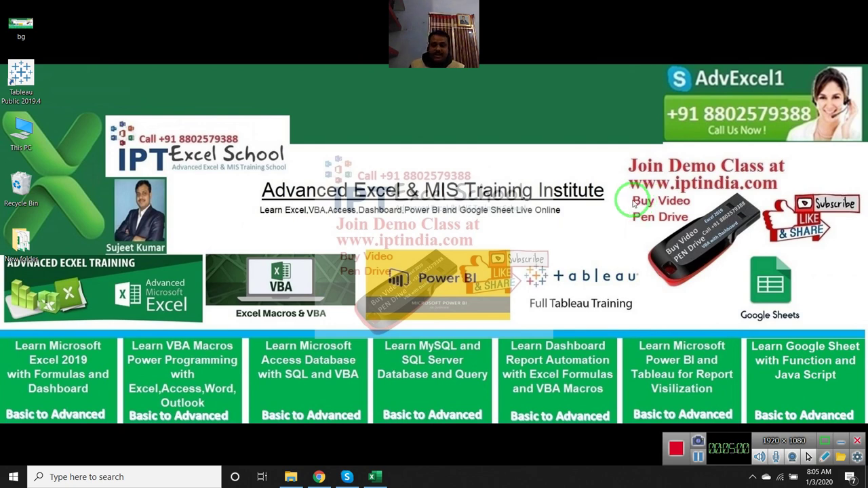
{"action": "mouse_move", "coordinate": [622, 198]}
{"action": "left_mouse_down"}
{"action": "mouse_move", "coordinate": [772, 234]}
{"action": "mouse_move", "coordinate": [746, 269]}
{"action": "left_mouse_up"}
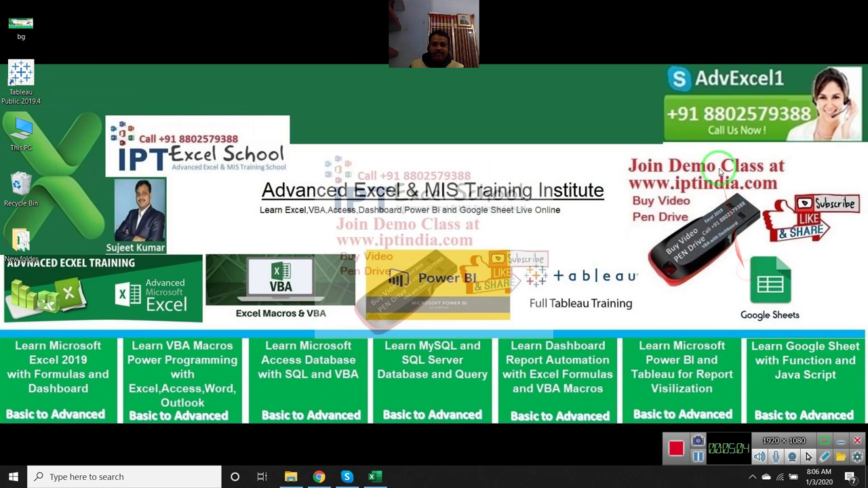
{"action": "left_click_drag", "start_coordinate": [659, 96], "coordinate": [810, 123]}
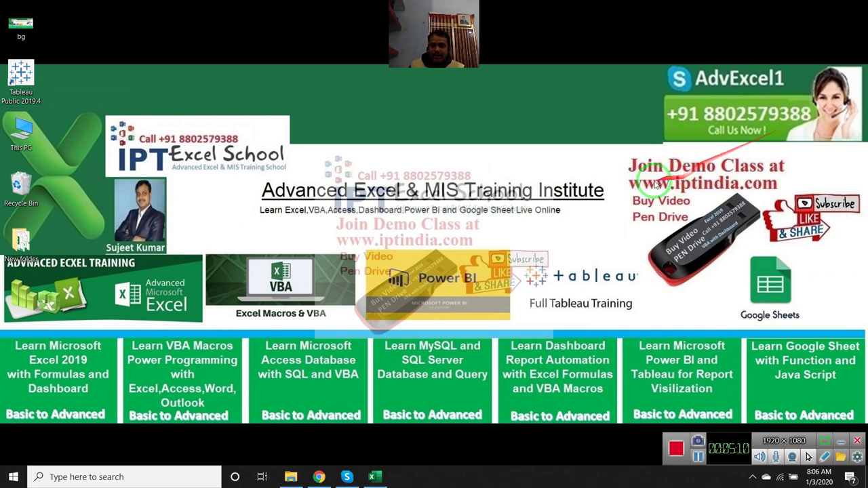
{"action": "mouse_move", "coordinate": [639, 193]}
{"action": "left_mouse_down"}
{"action": "mouse_move", "coordinate": [729, 214]}
{"action": "mouse_move", "coordinate": [750, 274]}
{"action": "left_mouse_up"}
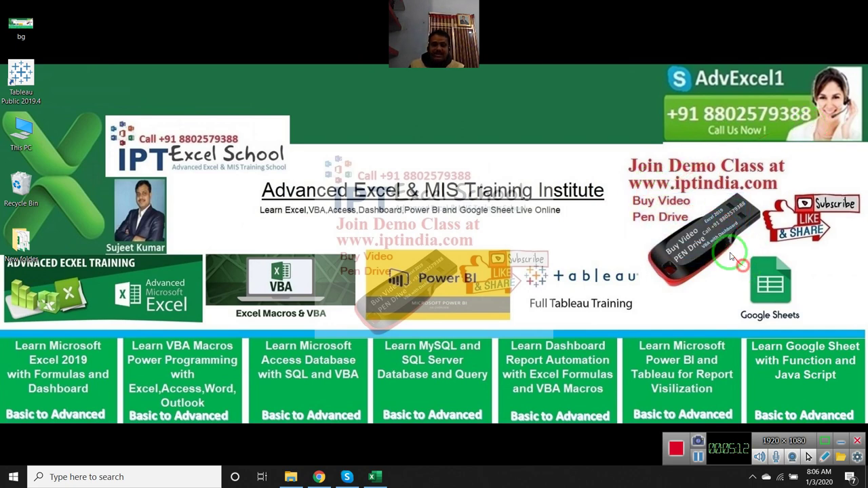
{"action": "left_click_drag", "start_coordinate": [638, 159], "coordinate": [786, 198]}
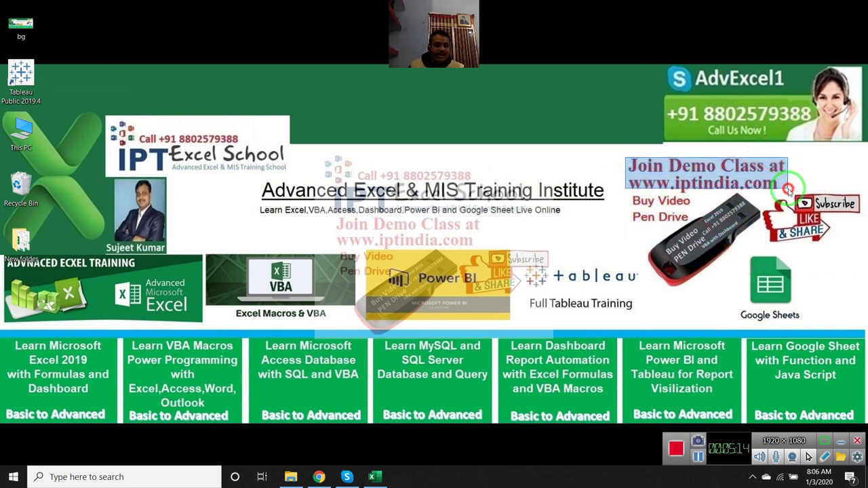